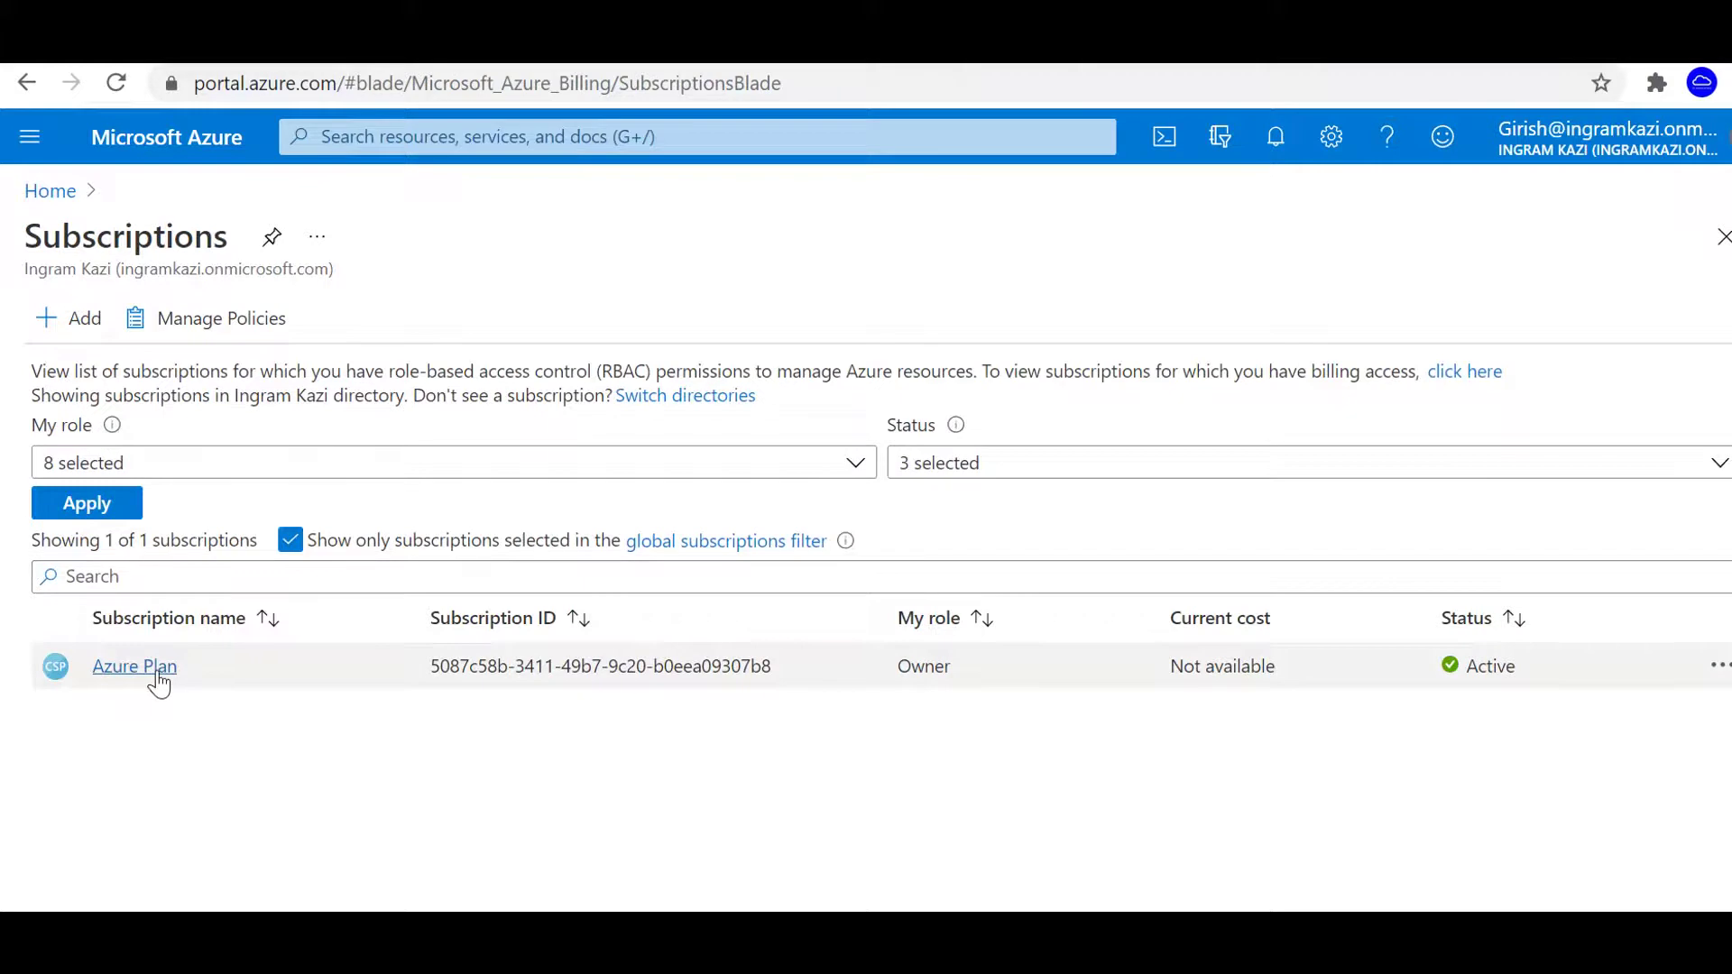
Filter Azure Plan's resource providers by 'cost' and register the CostManagement providers
{"action": "left_click", "coordinate": [157, 672]}
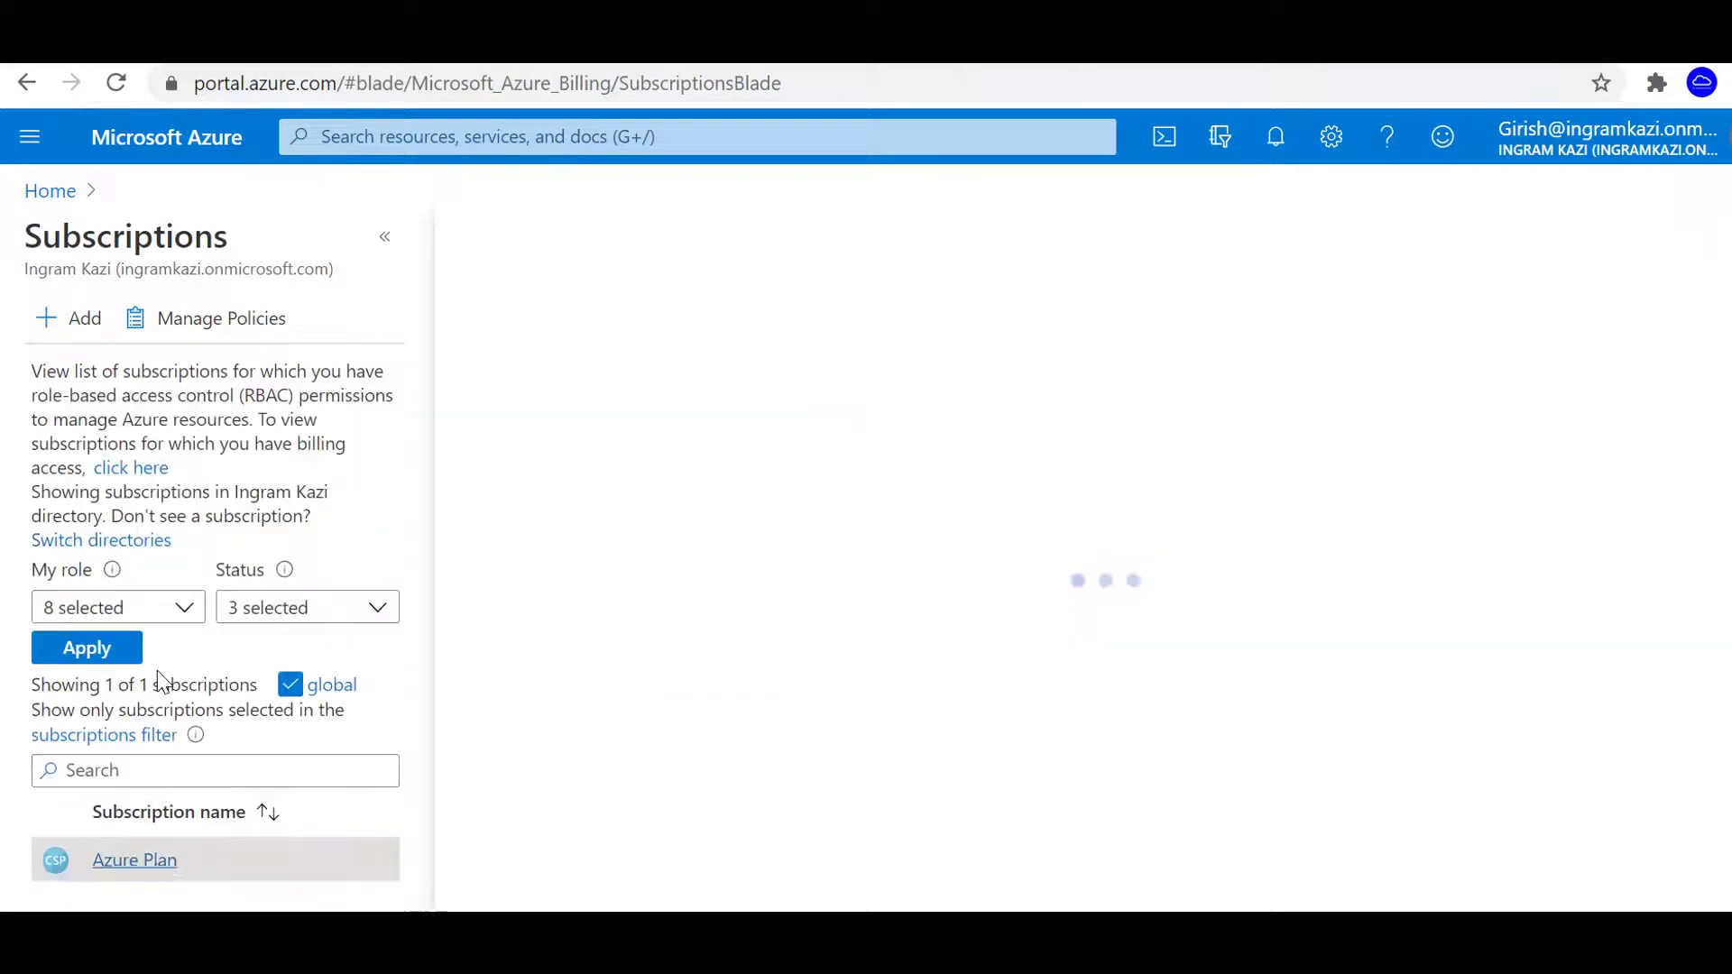
{"action": "scroll", "coordinate": [564, 610], "scroll_direction": "down", "scroll_amount": 3}
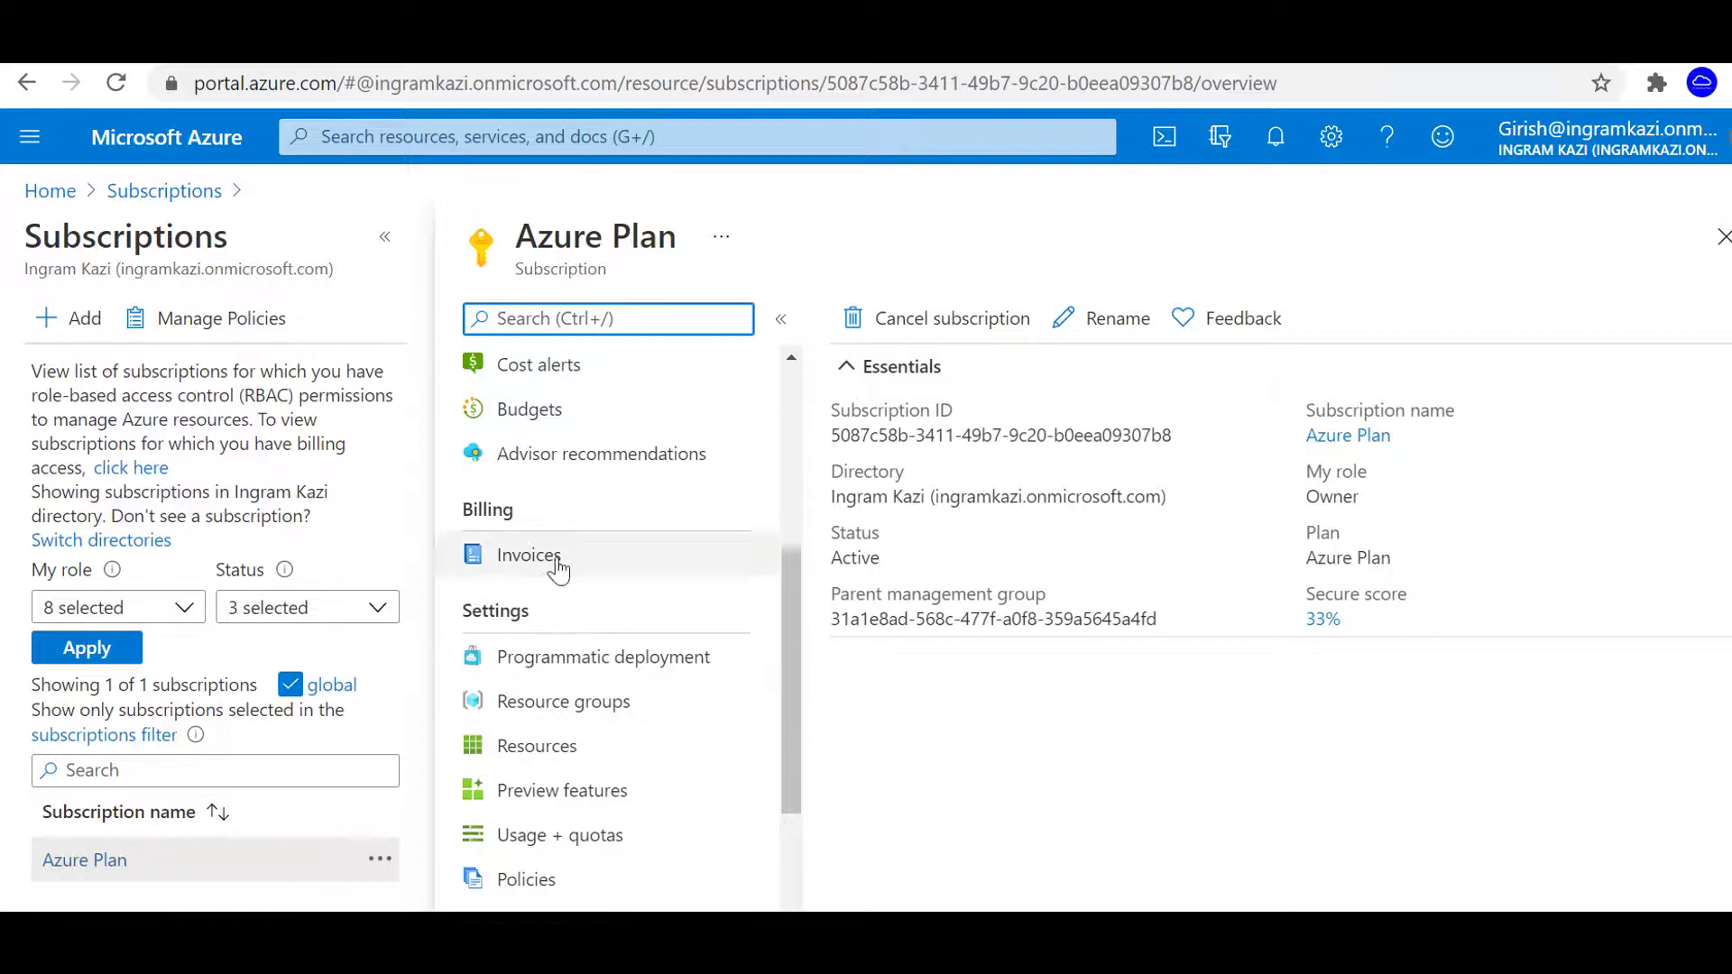
{"action": "scroll", "coordinate": [557, 868], "scroll_direction": "down", "scroll_amount": 1}
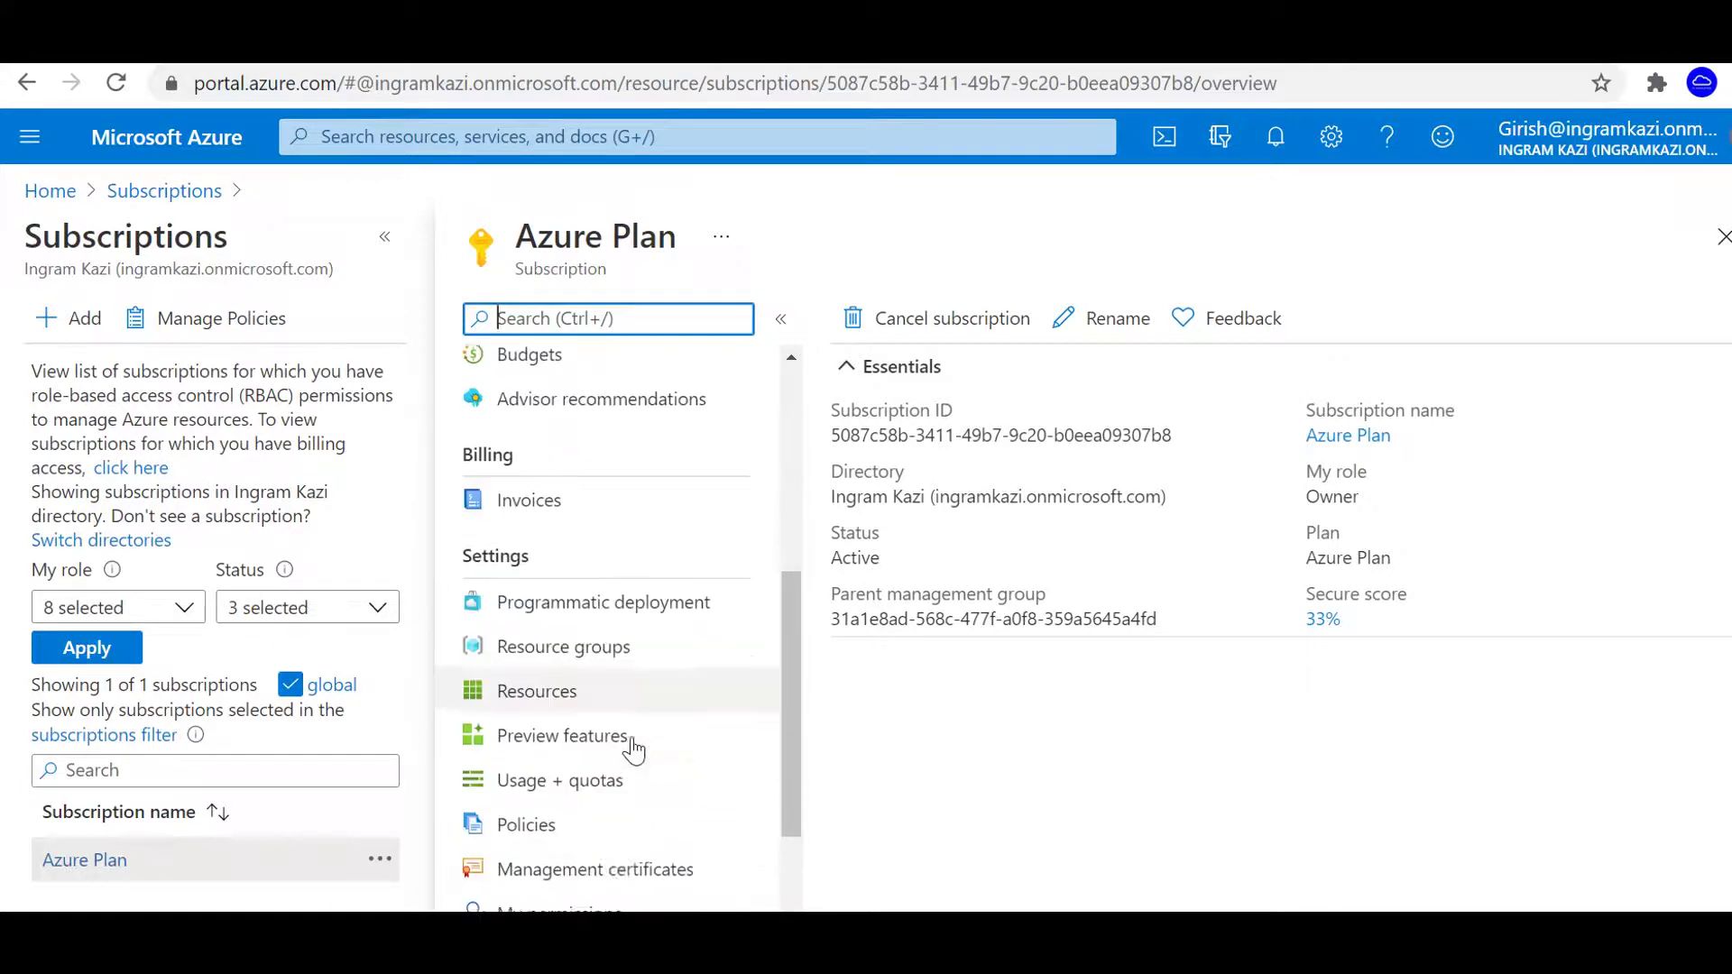
{"action": "left_click", "coordinate": [592, 873]}
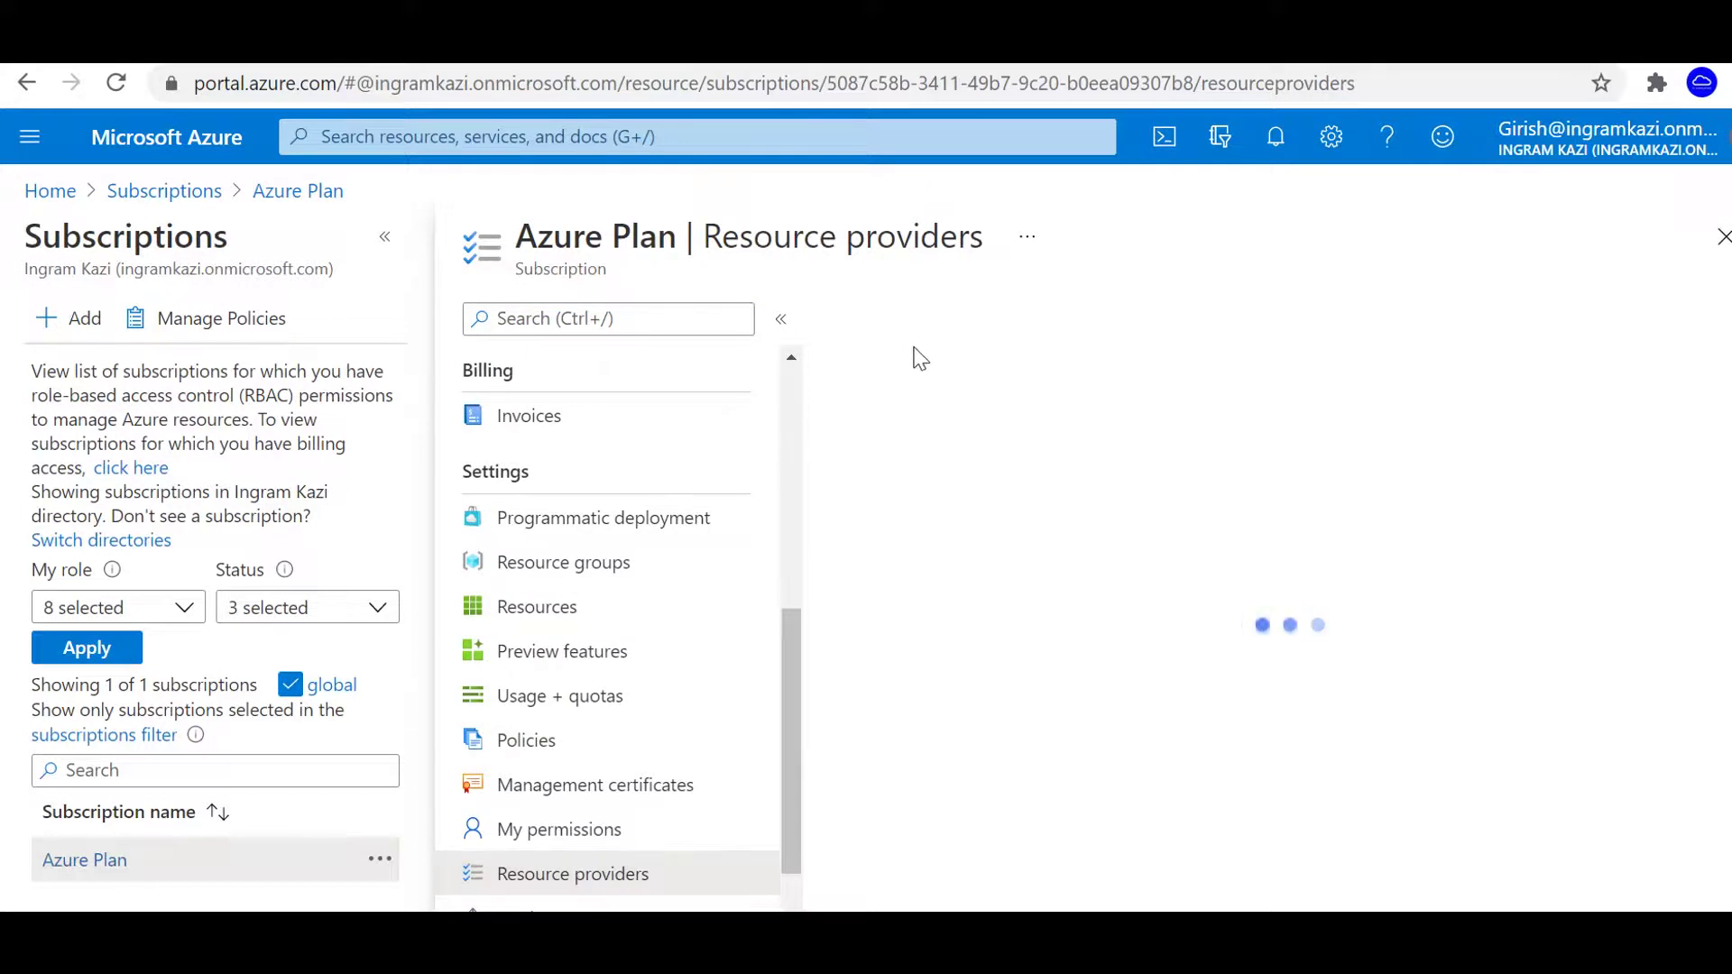
{"action": "left_click", "coordinate": [974, 375]}
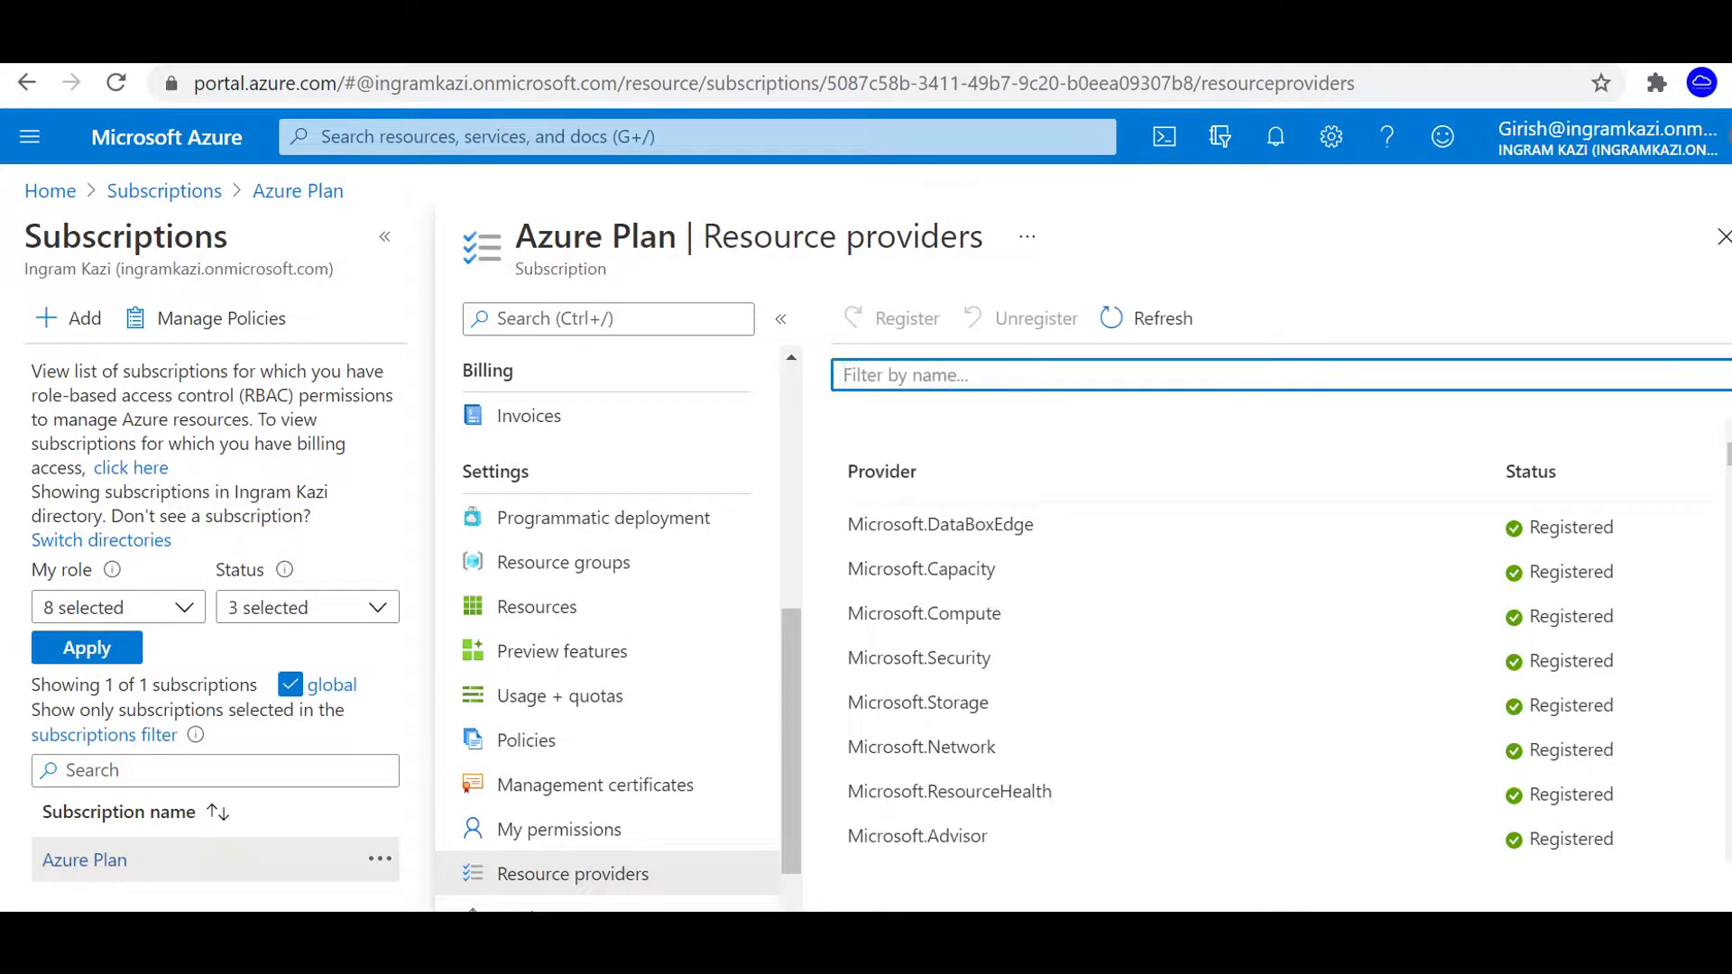
{"action": "type", "text": "cost"}
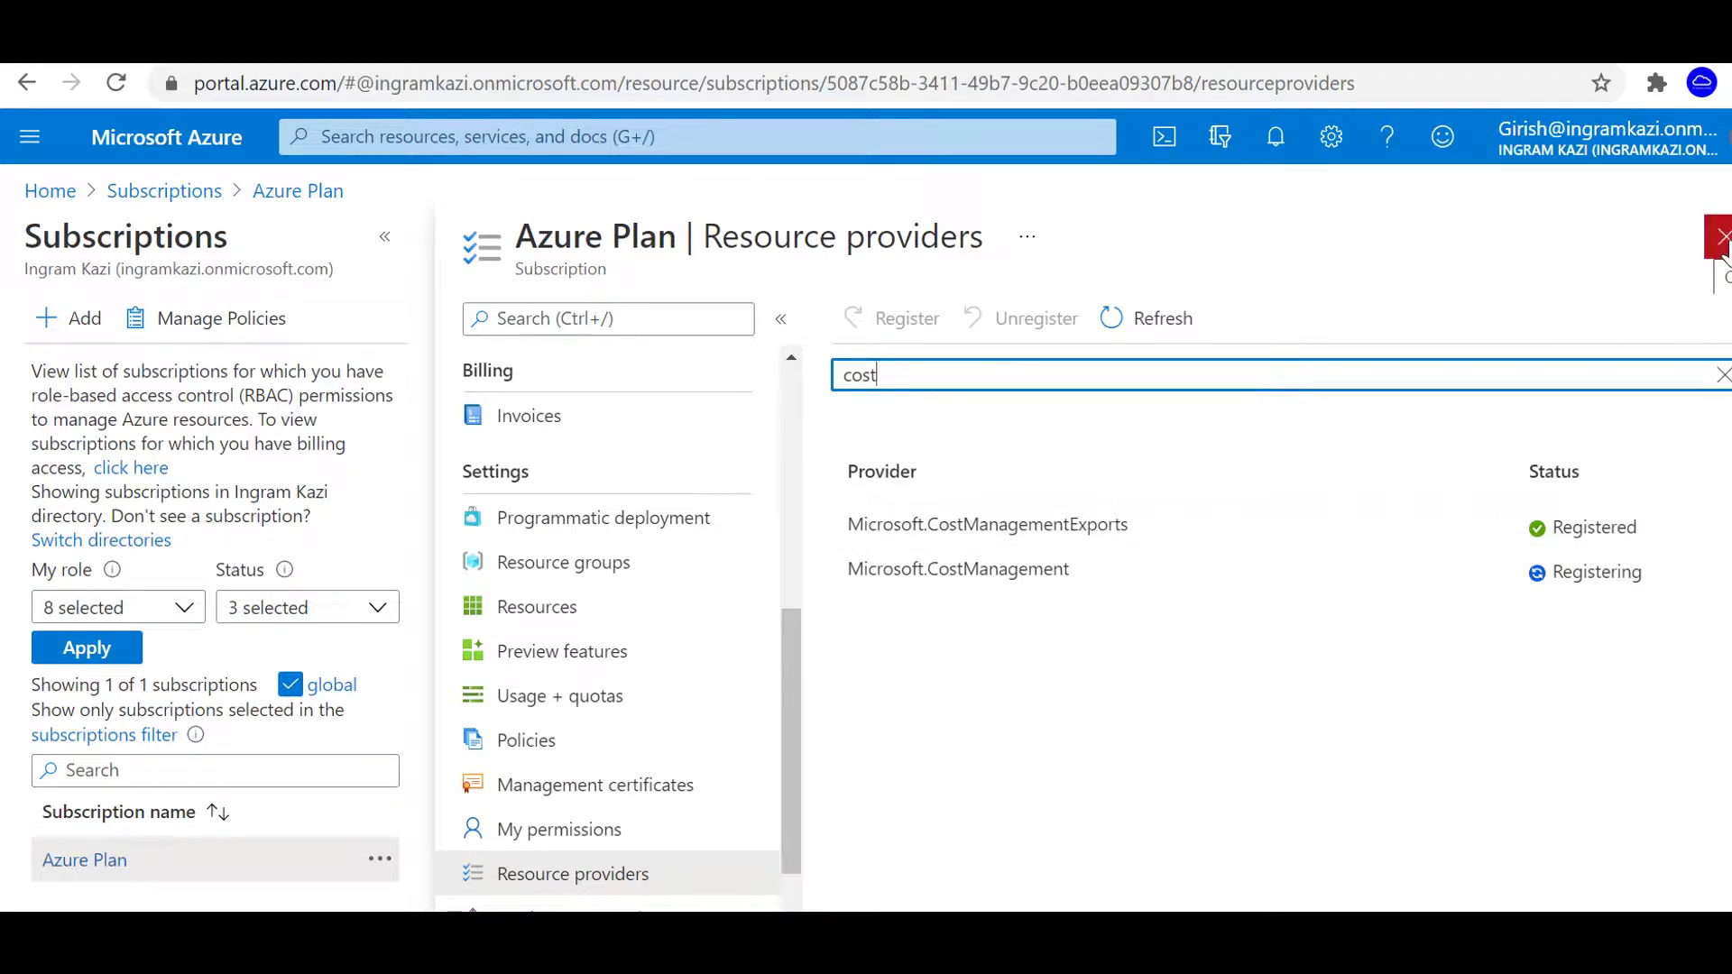
{"action": "left_click", "coordinate": [947, 136]}
{"action": "type", "text": "st"}
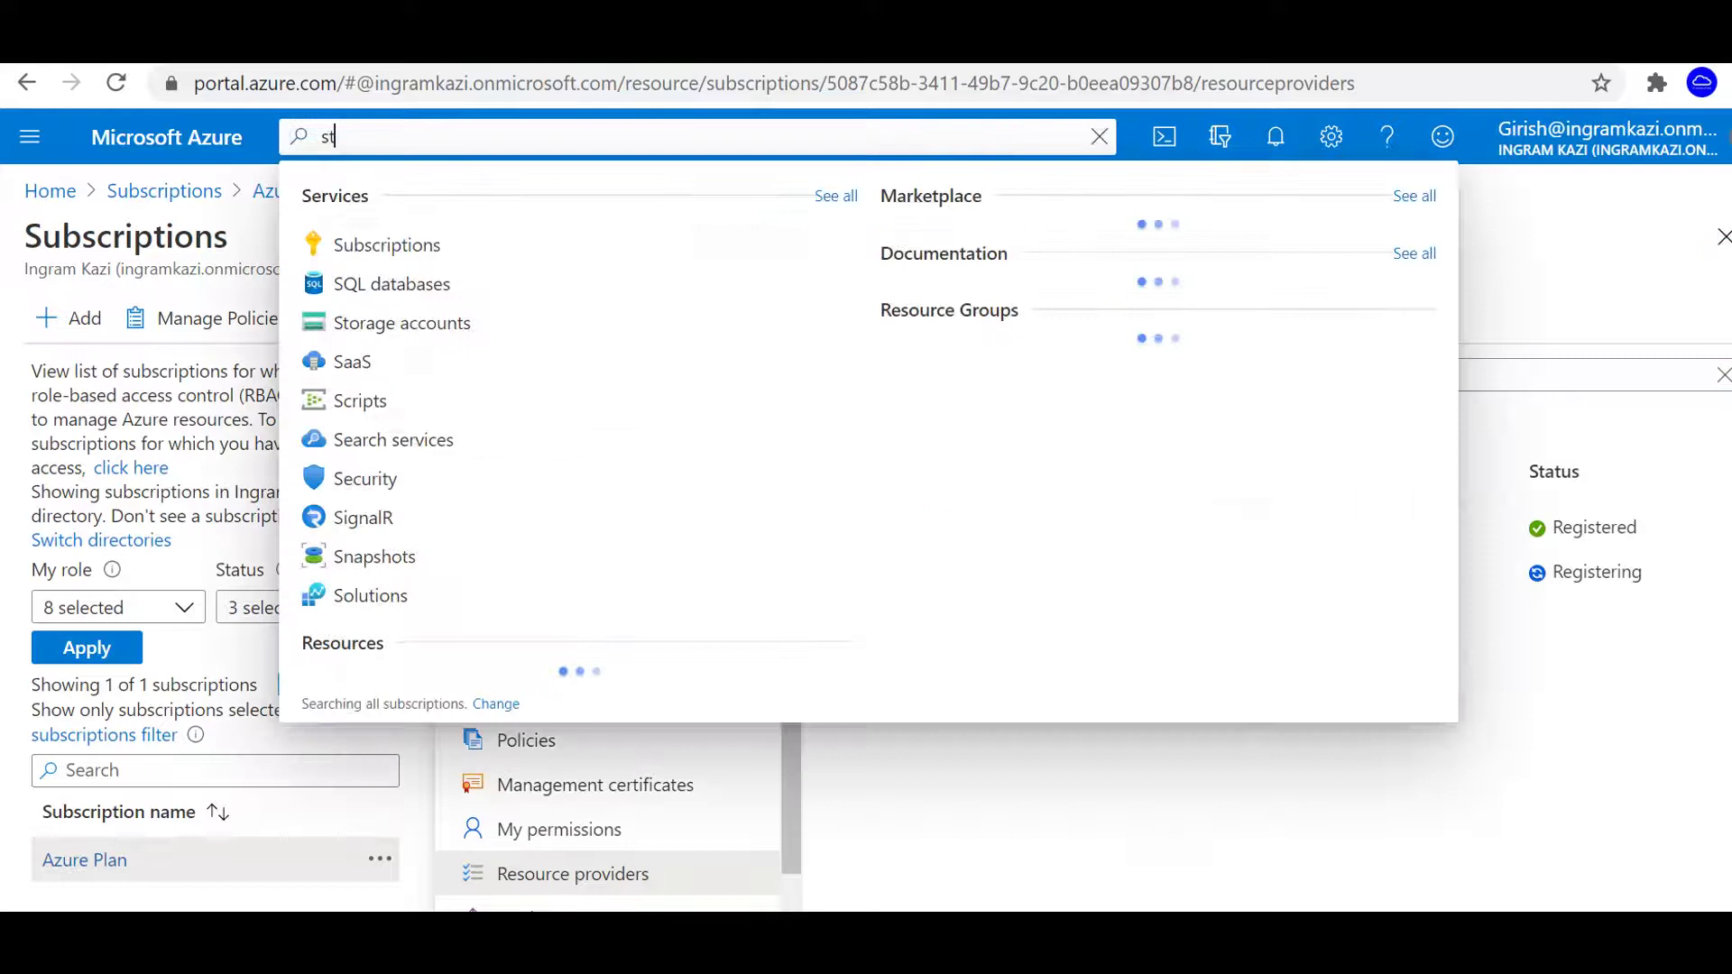
{"action": "type", "text": "orage"}
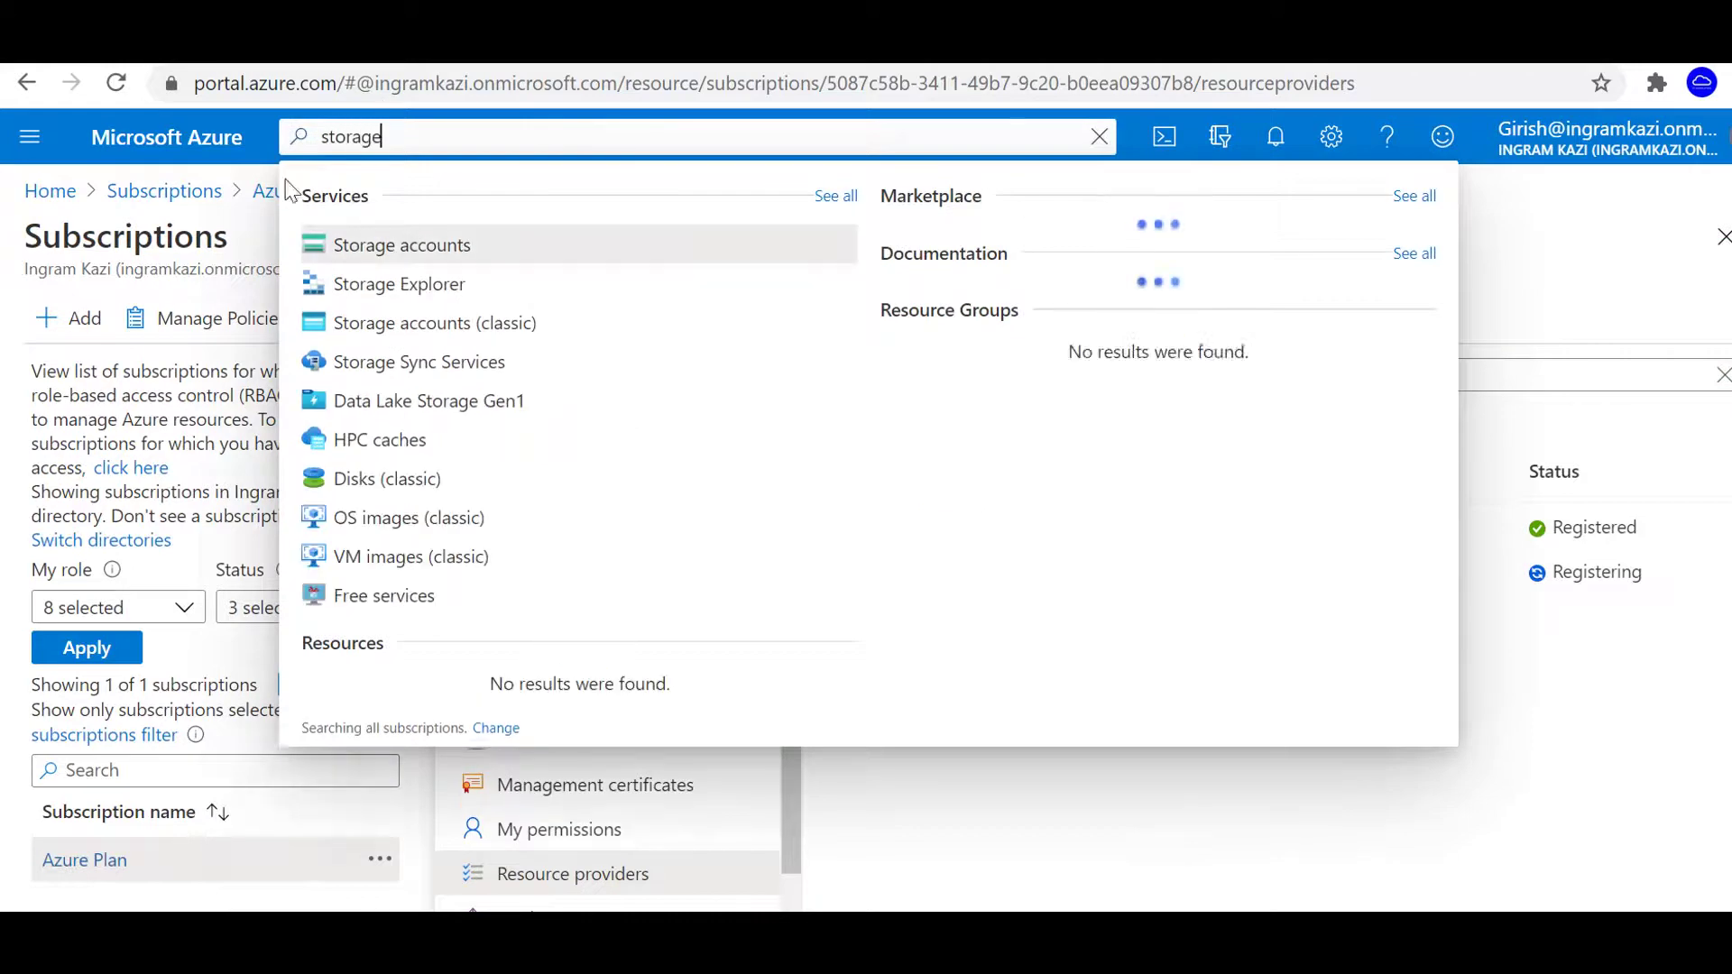
Find container c101 in the girishsa storage account, then return to the dashboard
{"action": "left_click", "coordinate": [406, 247]}
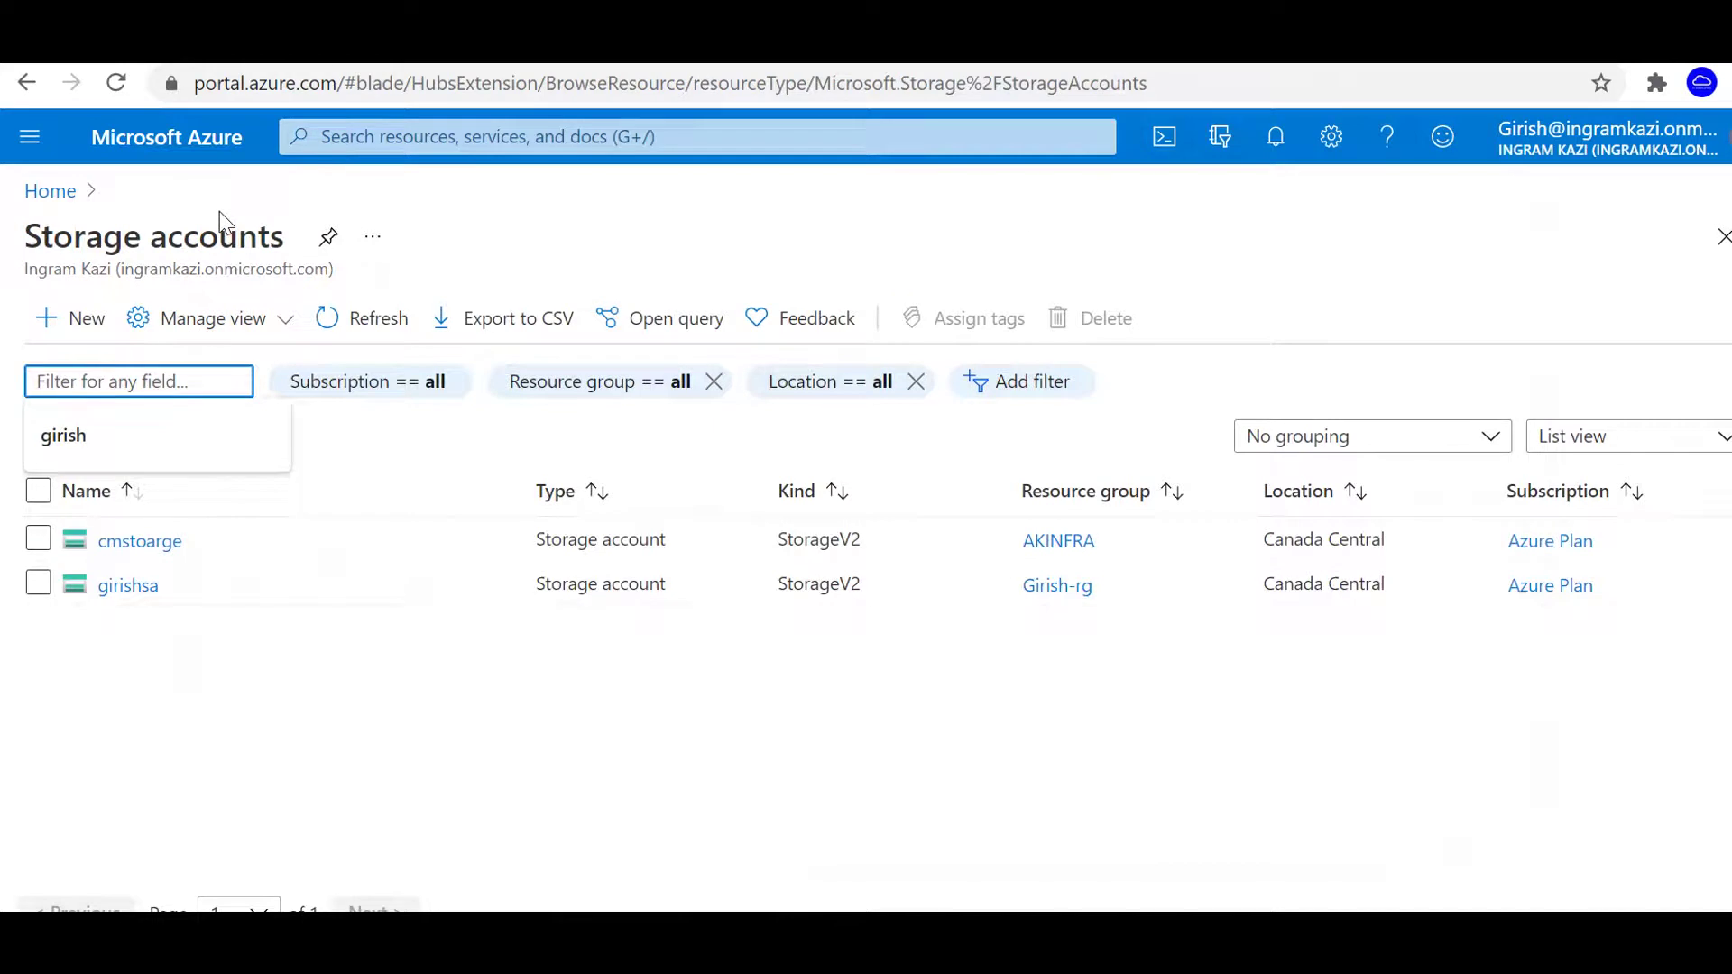
{"action": "left_click", "coordinate": [128, 587]}
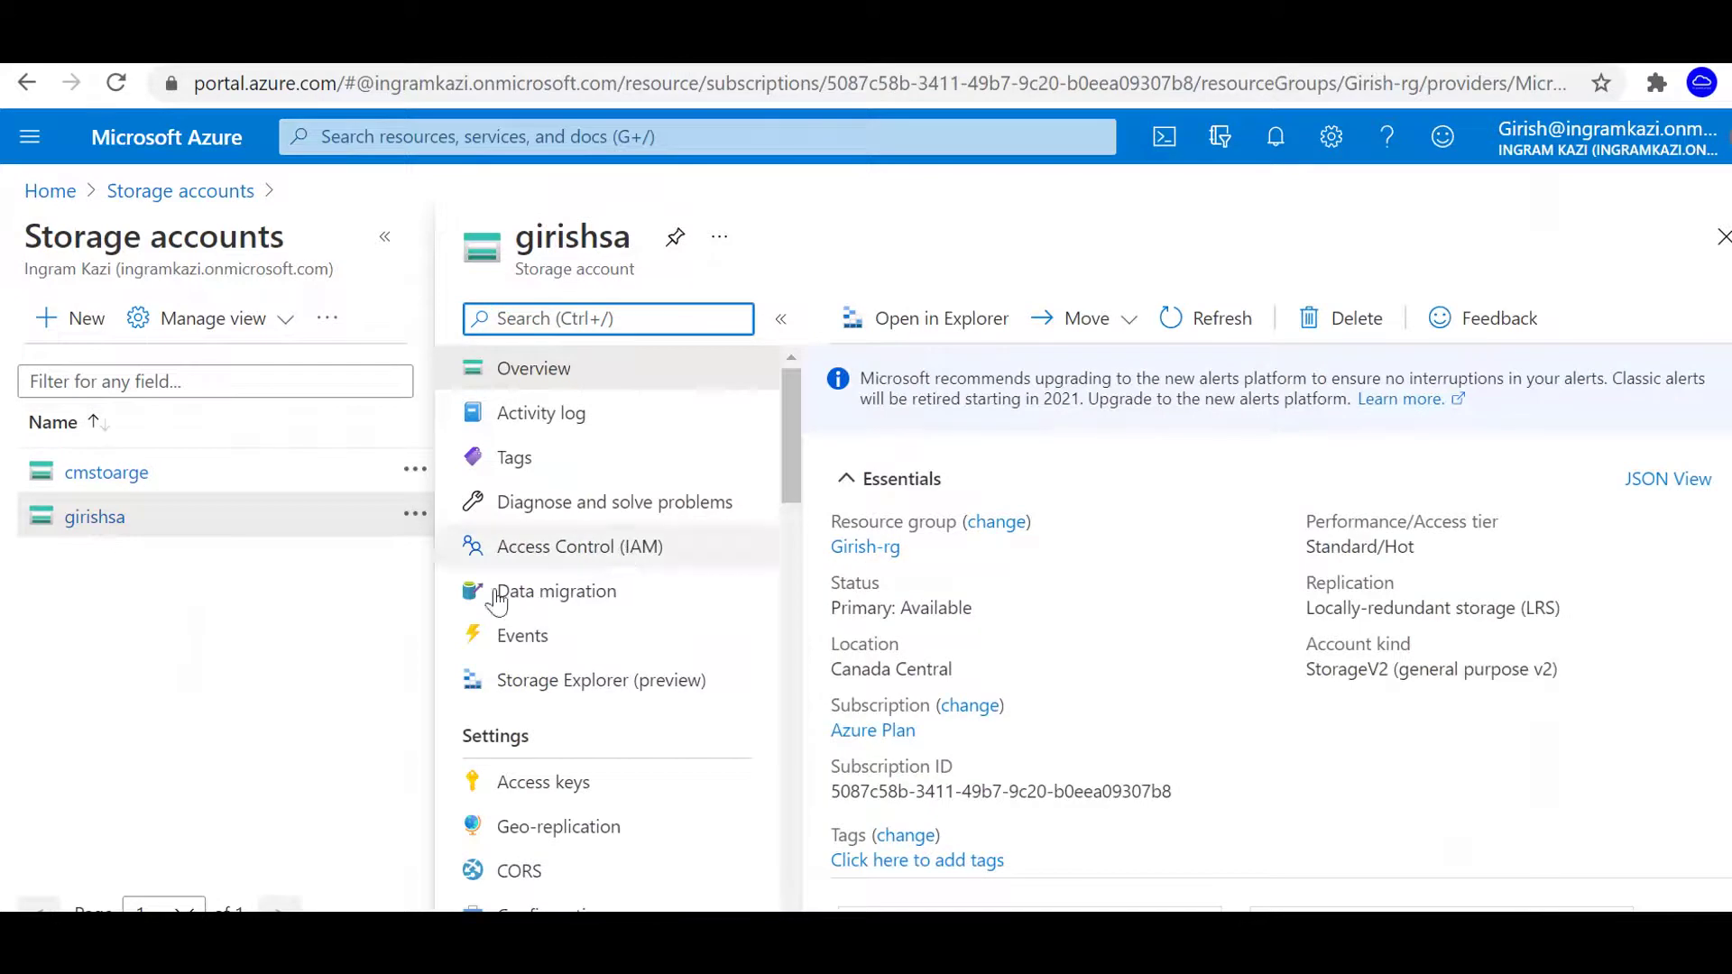
{"action": "scroll", "coordinate": [677, 588], "scroll_direction": "down", "scroll_amount": 2}
{"action": "scroll", "coordinate": [676, 588], "scroll_direction": "down", "scroll_amount": 1}
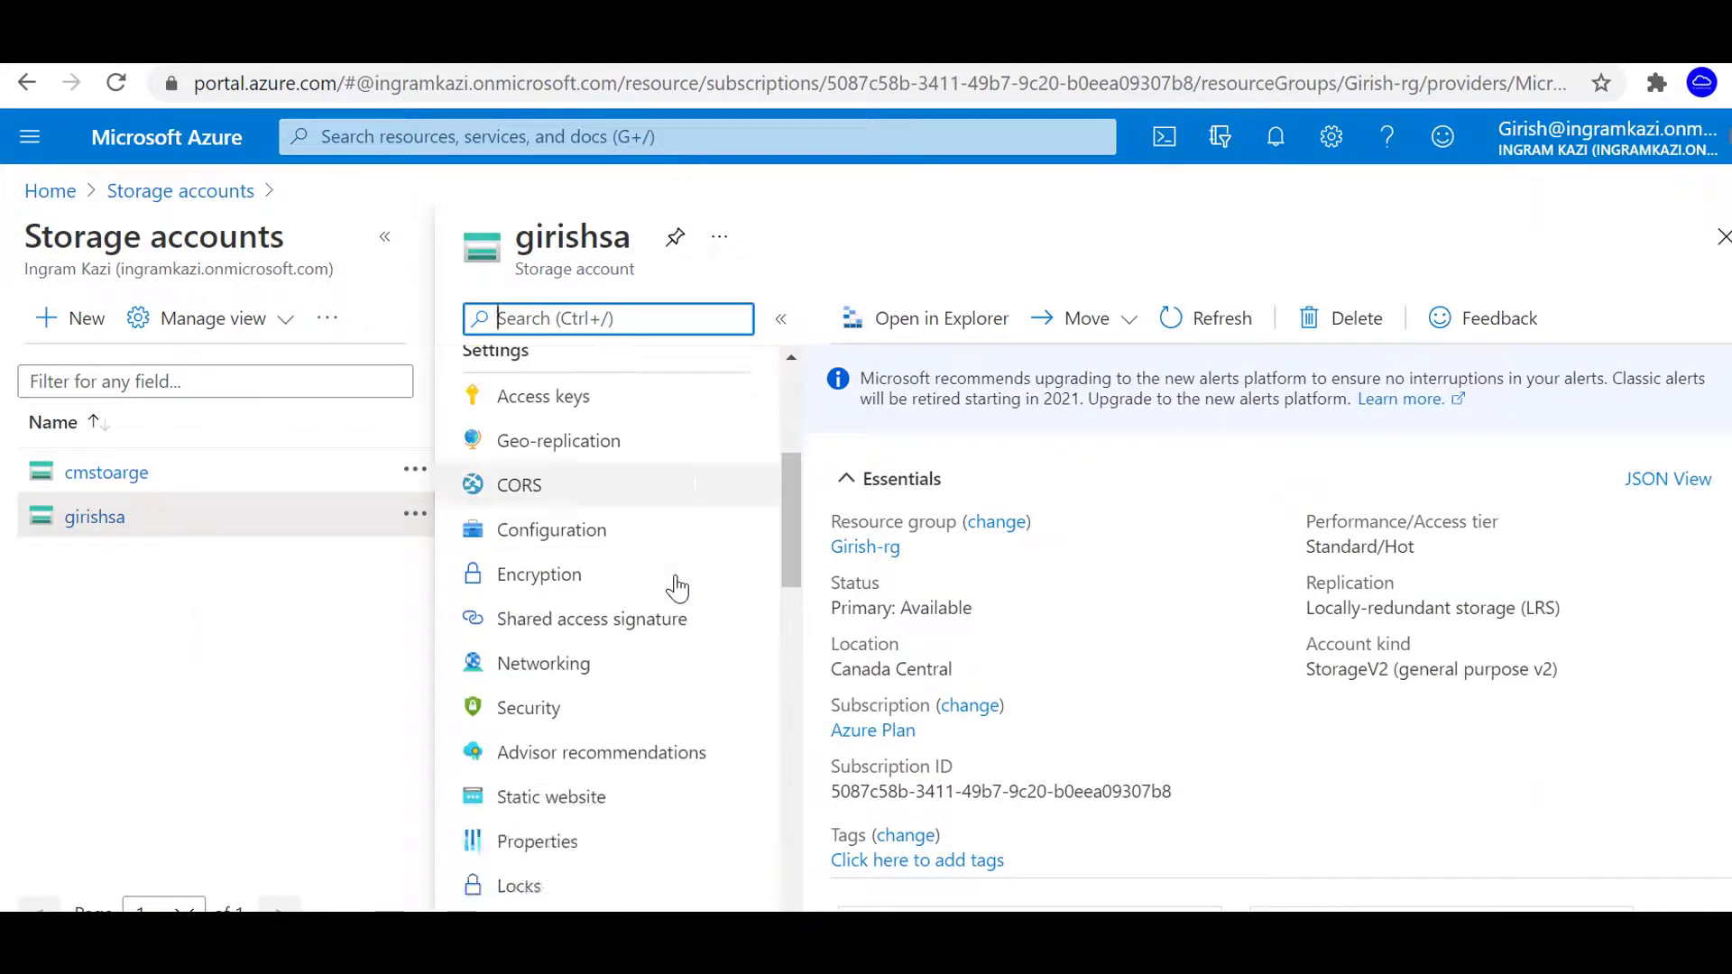
{"action": "scroll", "coordinate": [677, 588], "scroll_direction": "down", "scroll_amount": 1}
{"action": "left_click", "coordinate": [604, 816]}
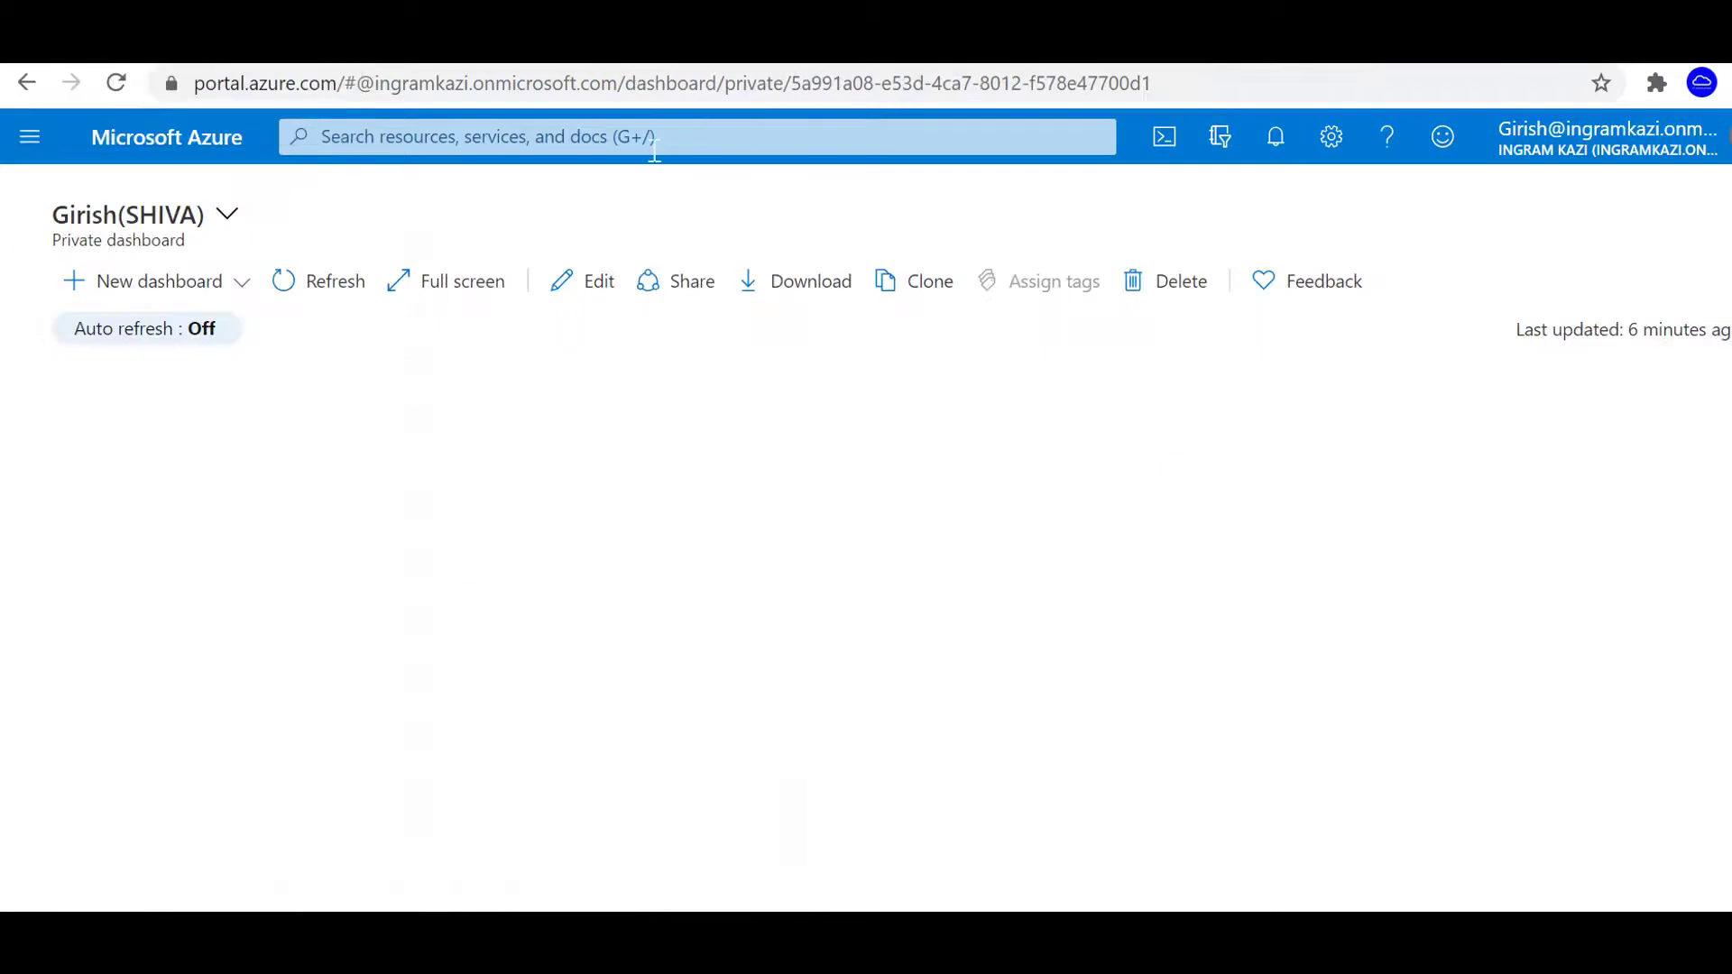
Reach Azure Plan's Cost Management configuration page through Cost Management + Billing
{"action": "left_click", "coordinate": [741, 142]}
{"action": "type", "text": "cos"}
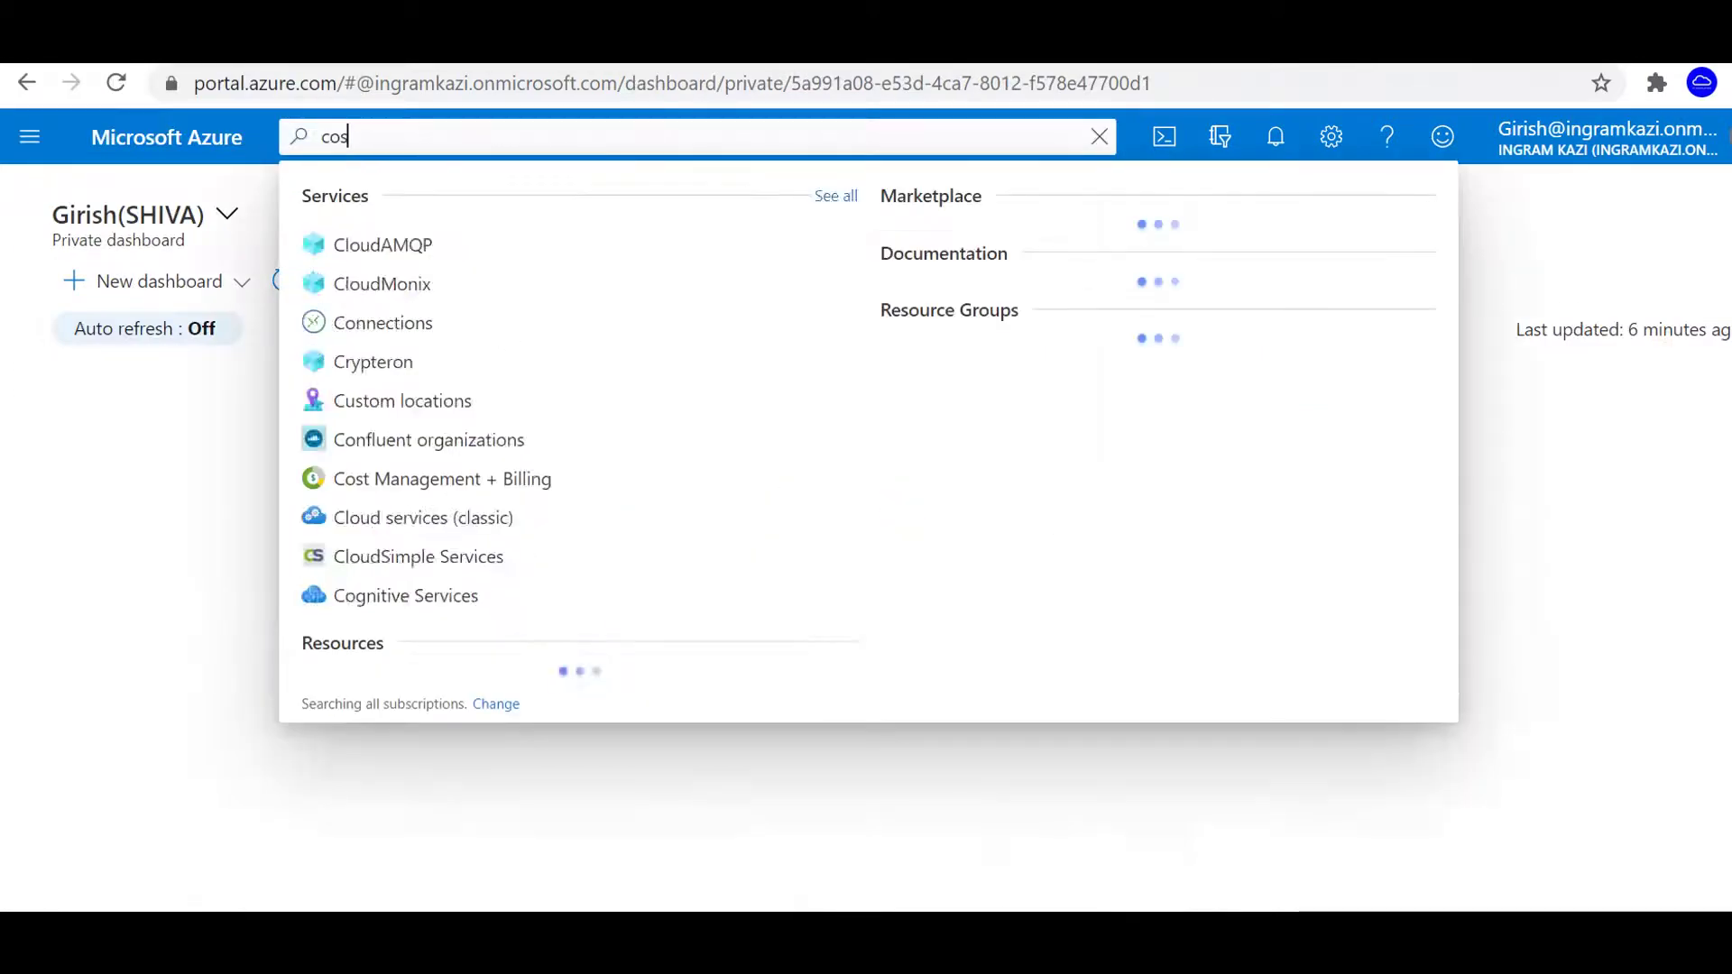
{"action": "type", "text": "t"}
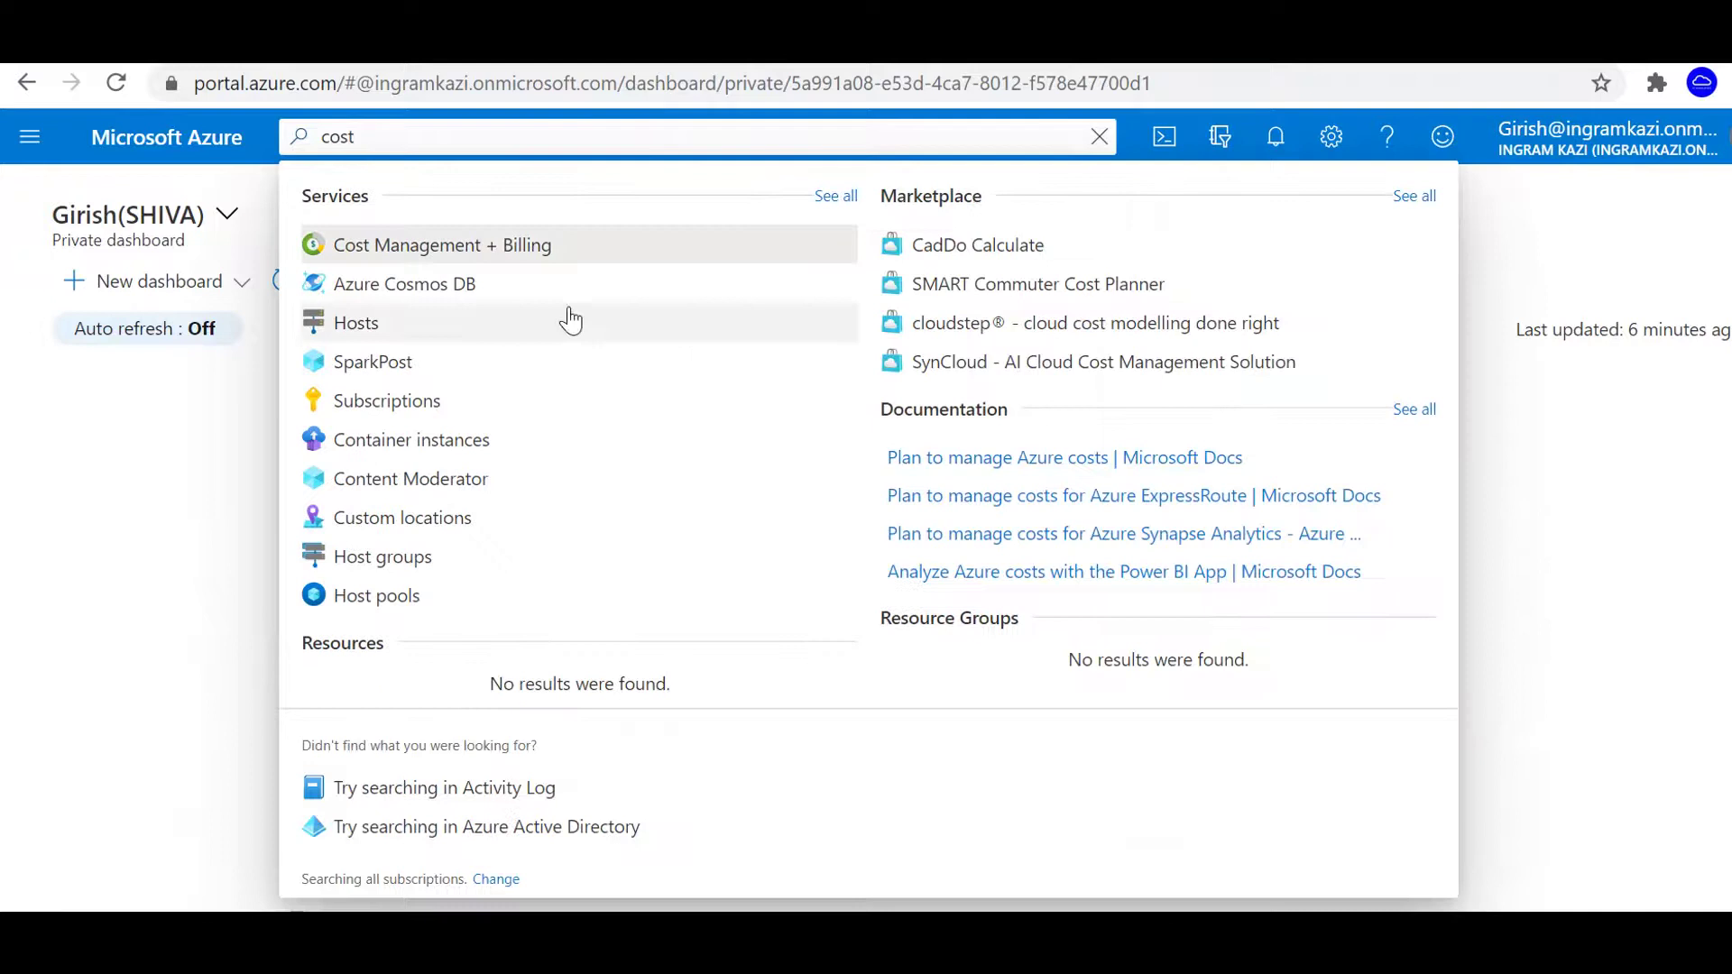
{"action": "left_click", "coordinate": [479, 258]}
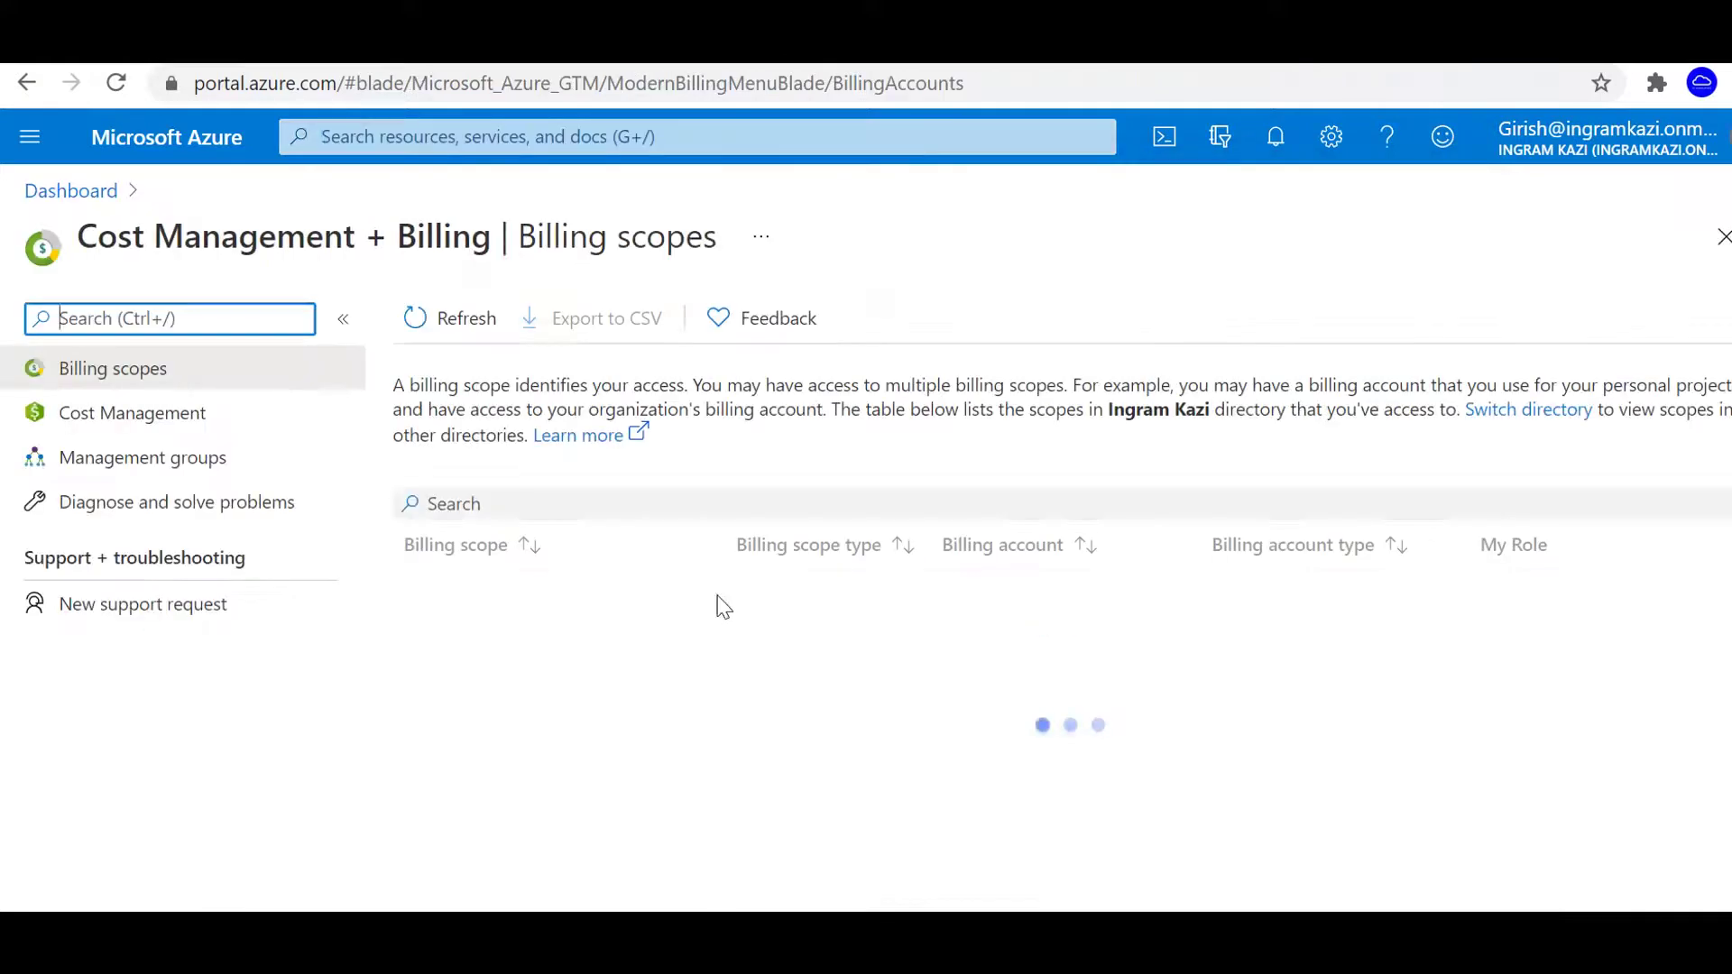
{"action": "left_click", "coordinate": [85, 413]}
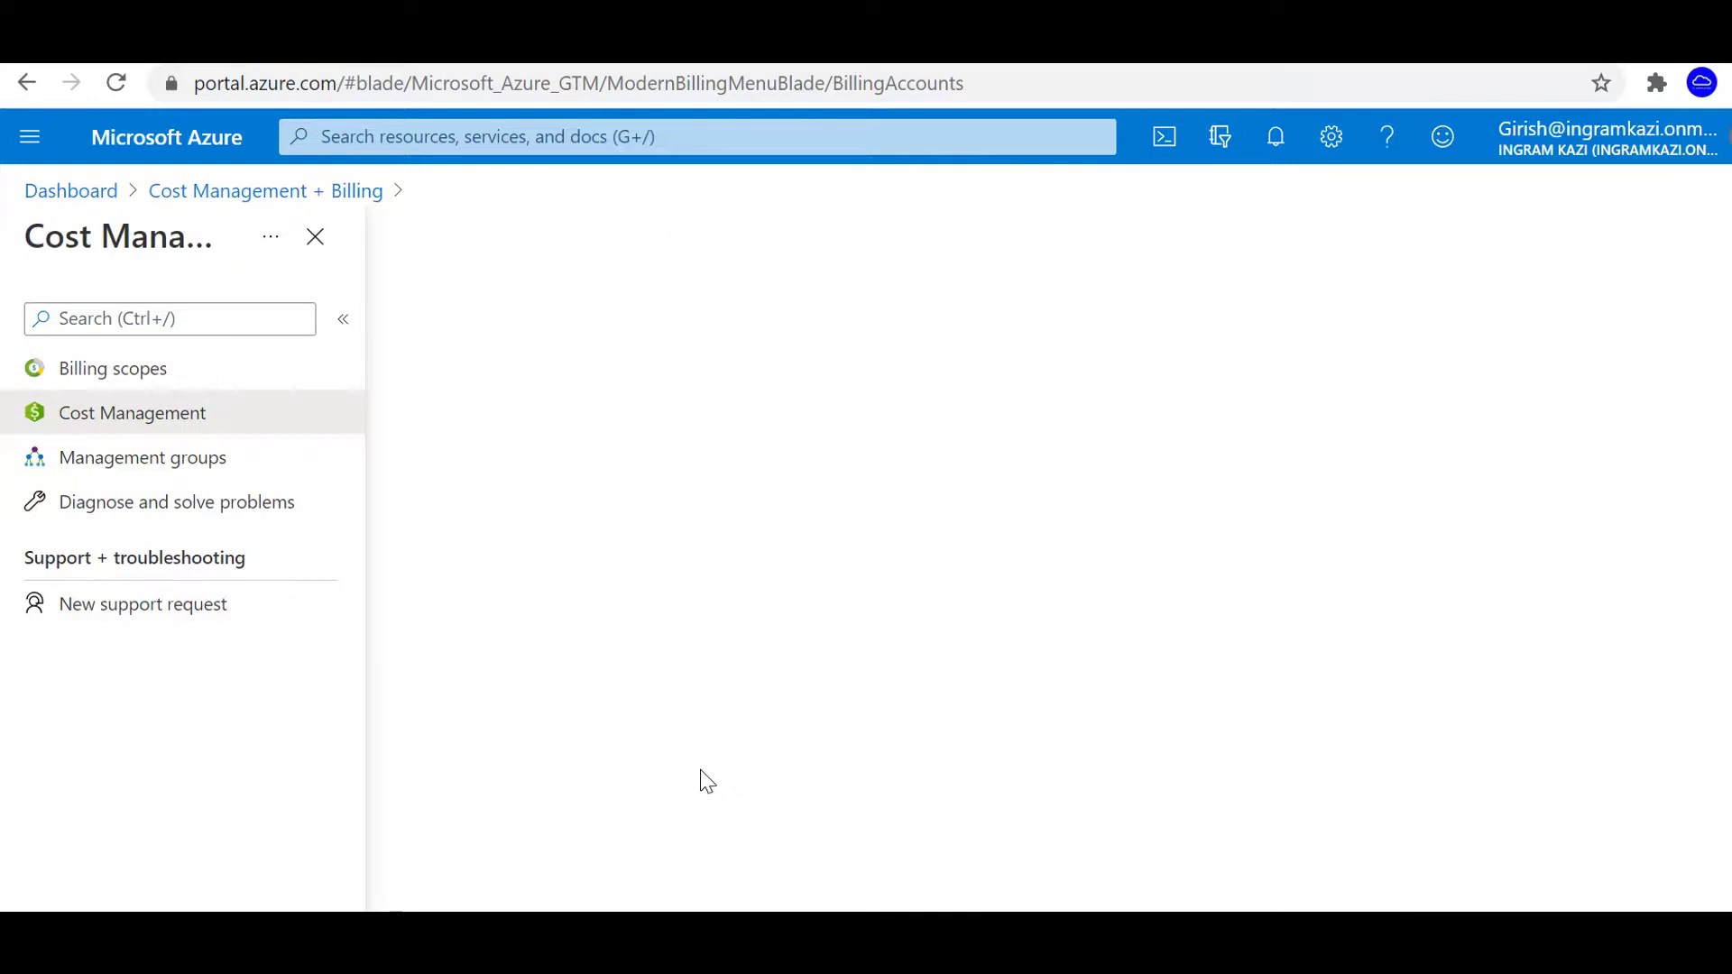
{"action": "scroll", "coordinate": [160, 648], "scroll_direction": "down", "scroll_amount": 2}
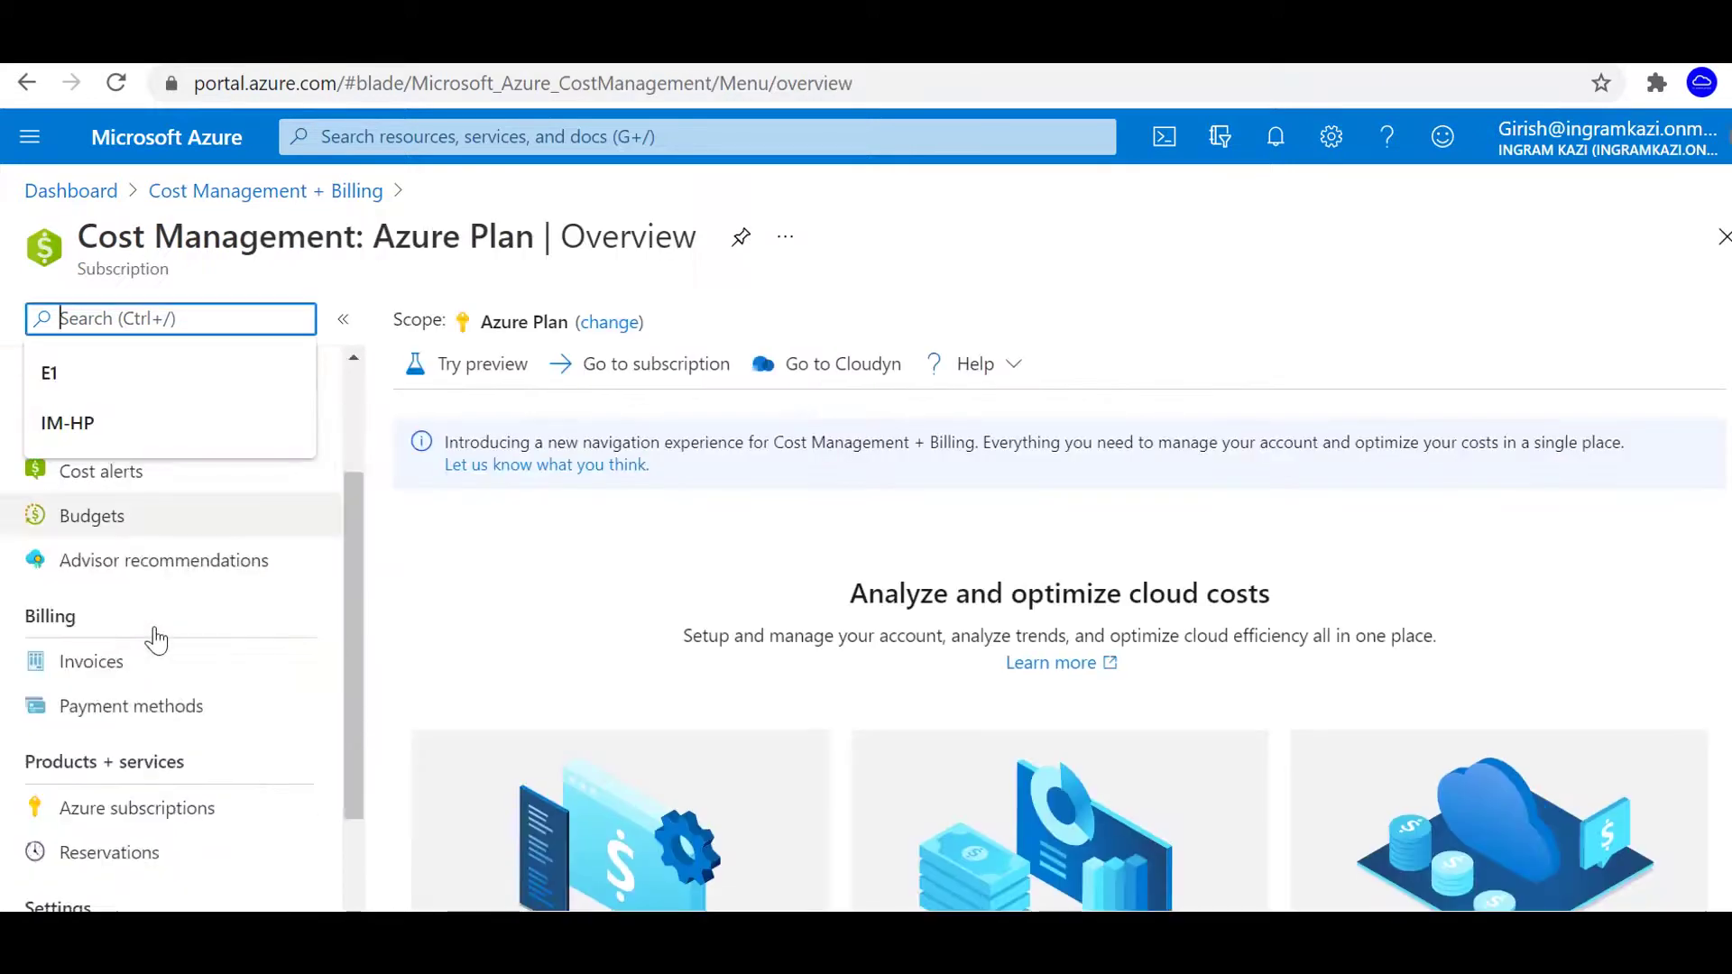
{"action": "scroll", "coordinate": [155, 640], "scroll_direction": "down", "scroll_amount": 2}
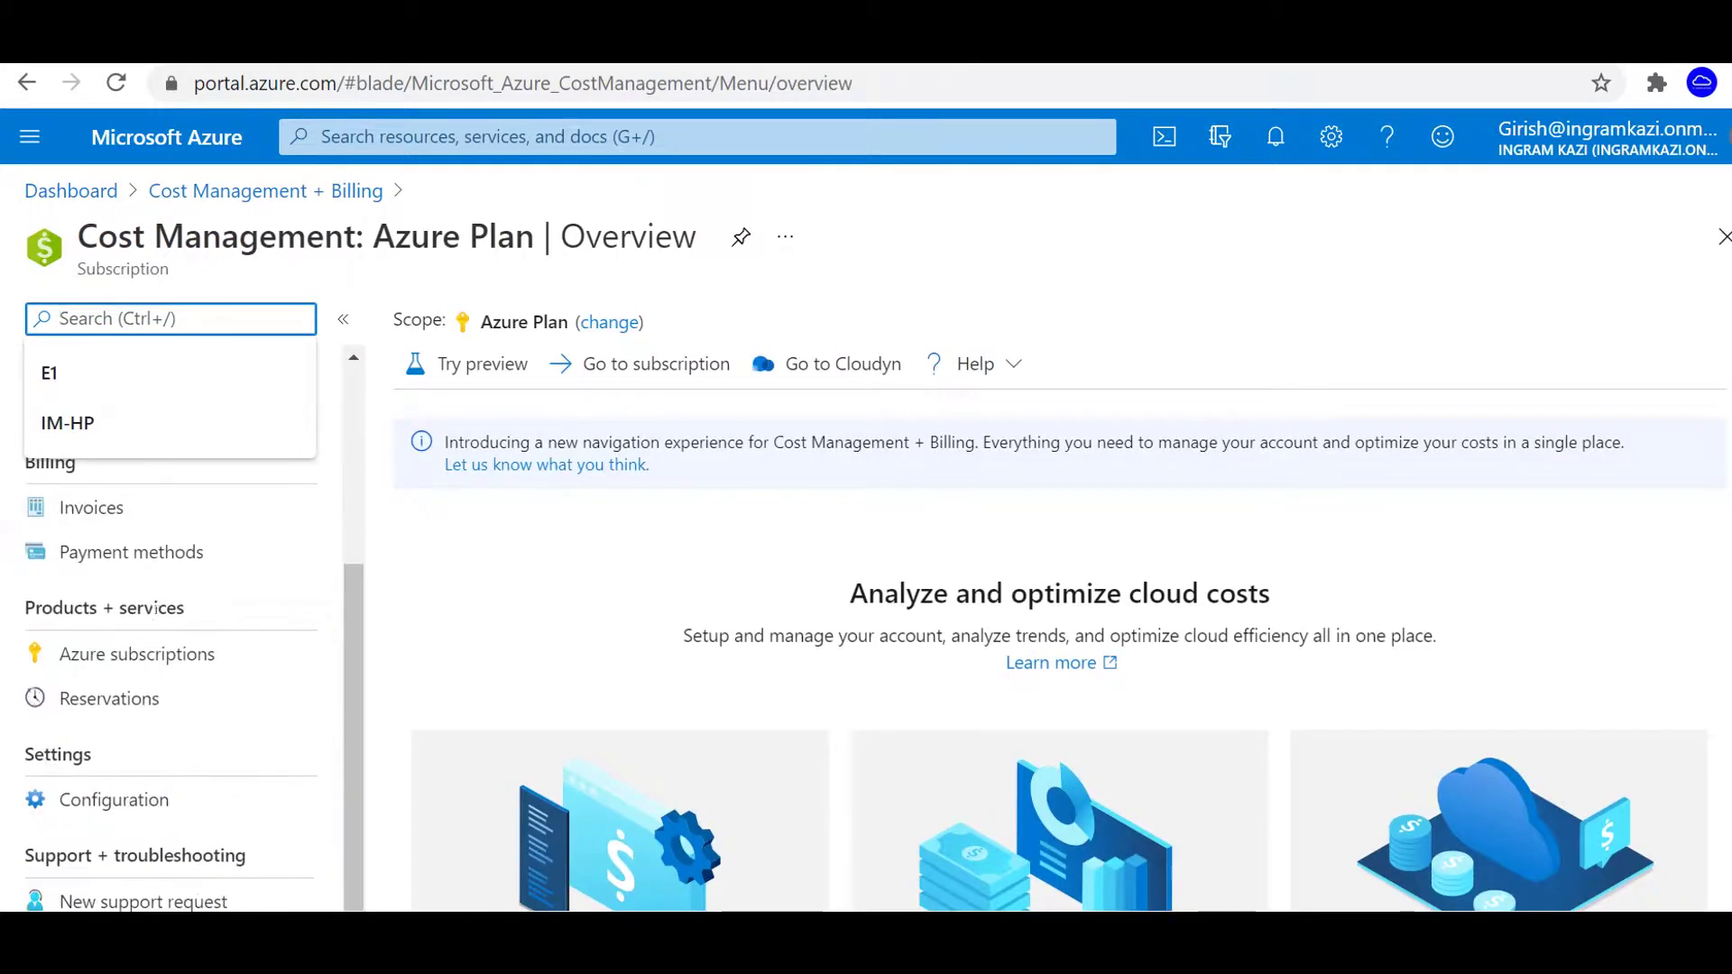
{"action": "left_click", "coordinate": [114, 799]}
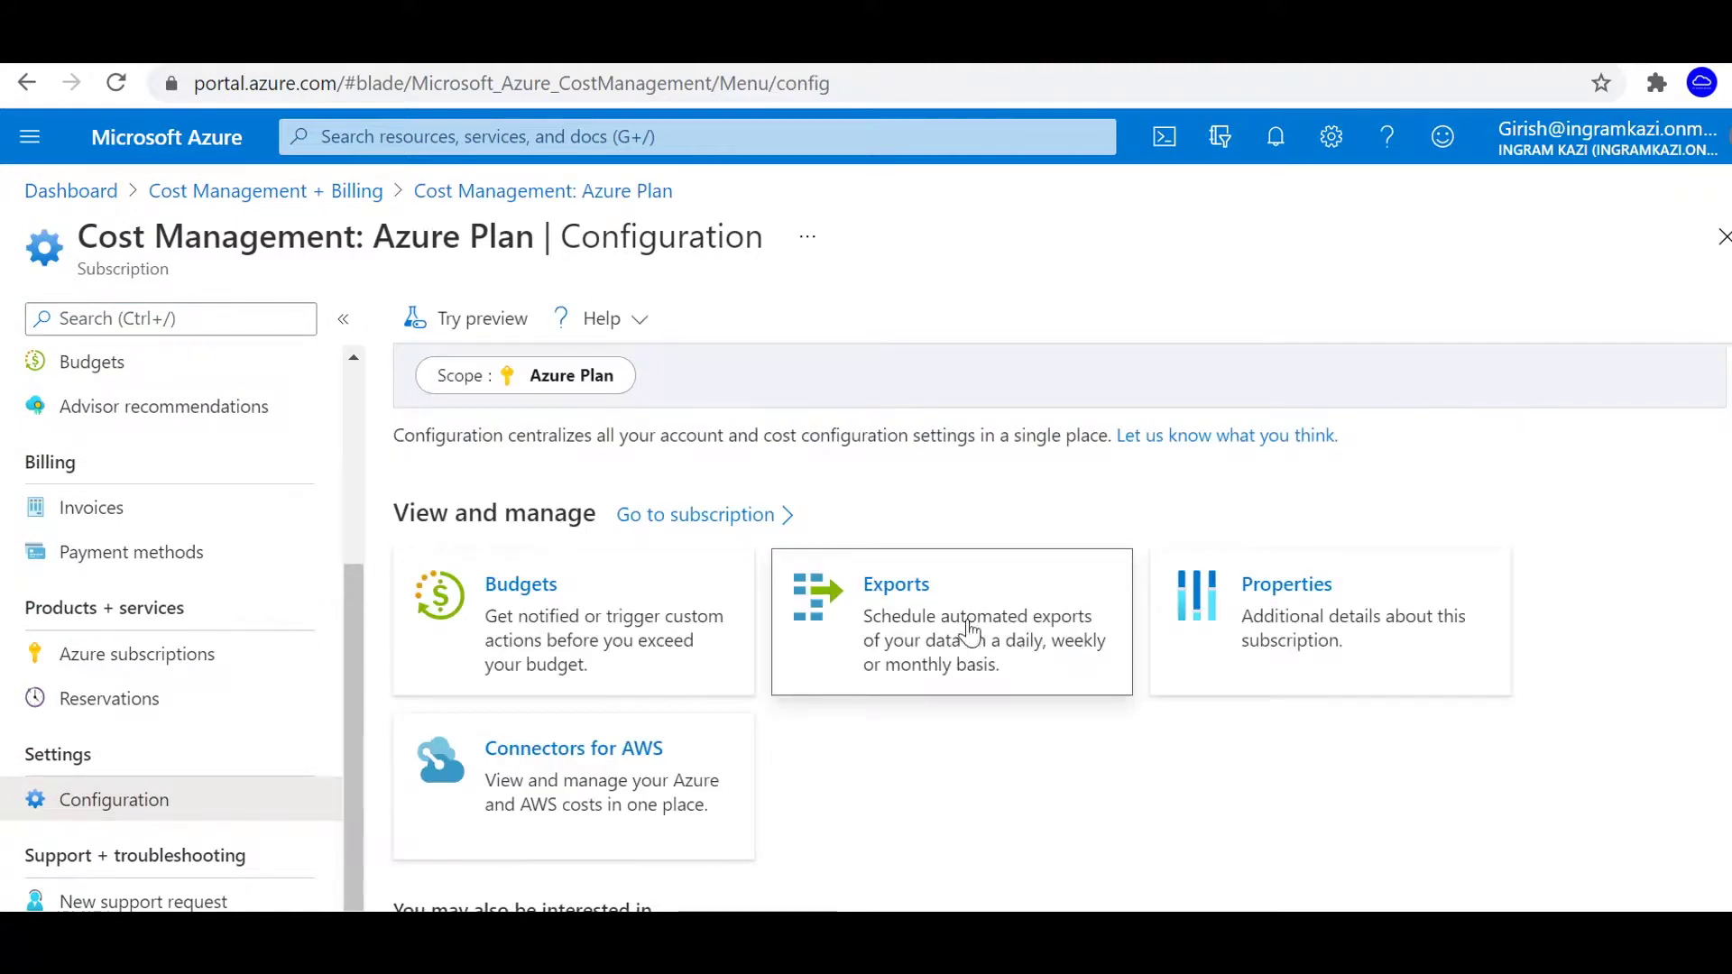
View Azure Plan's exports, with the existing Monthly export, and start a new export
{"action": "left_click", "coordinate": [1016, 645]}
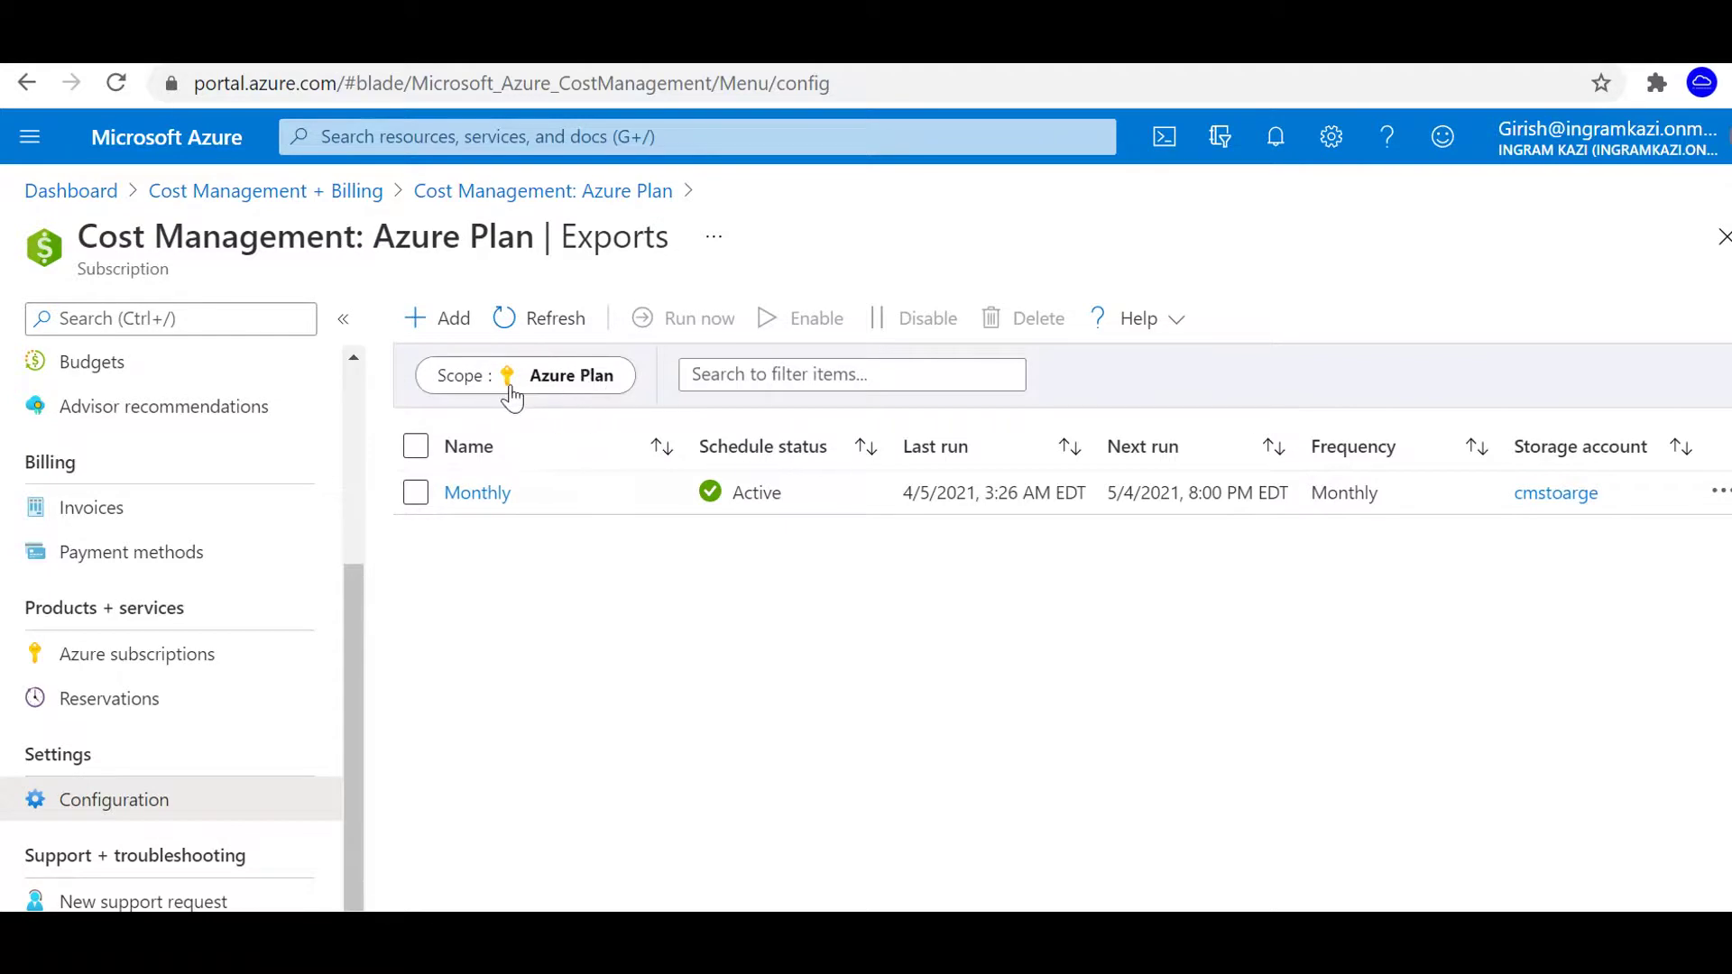
{"action": "left_click", "coordinate": [430, 325]}
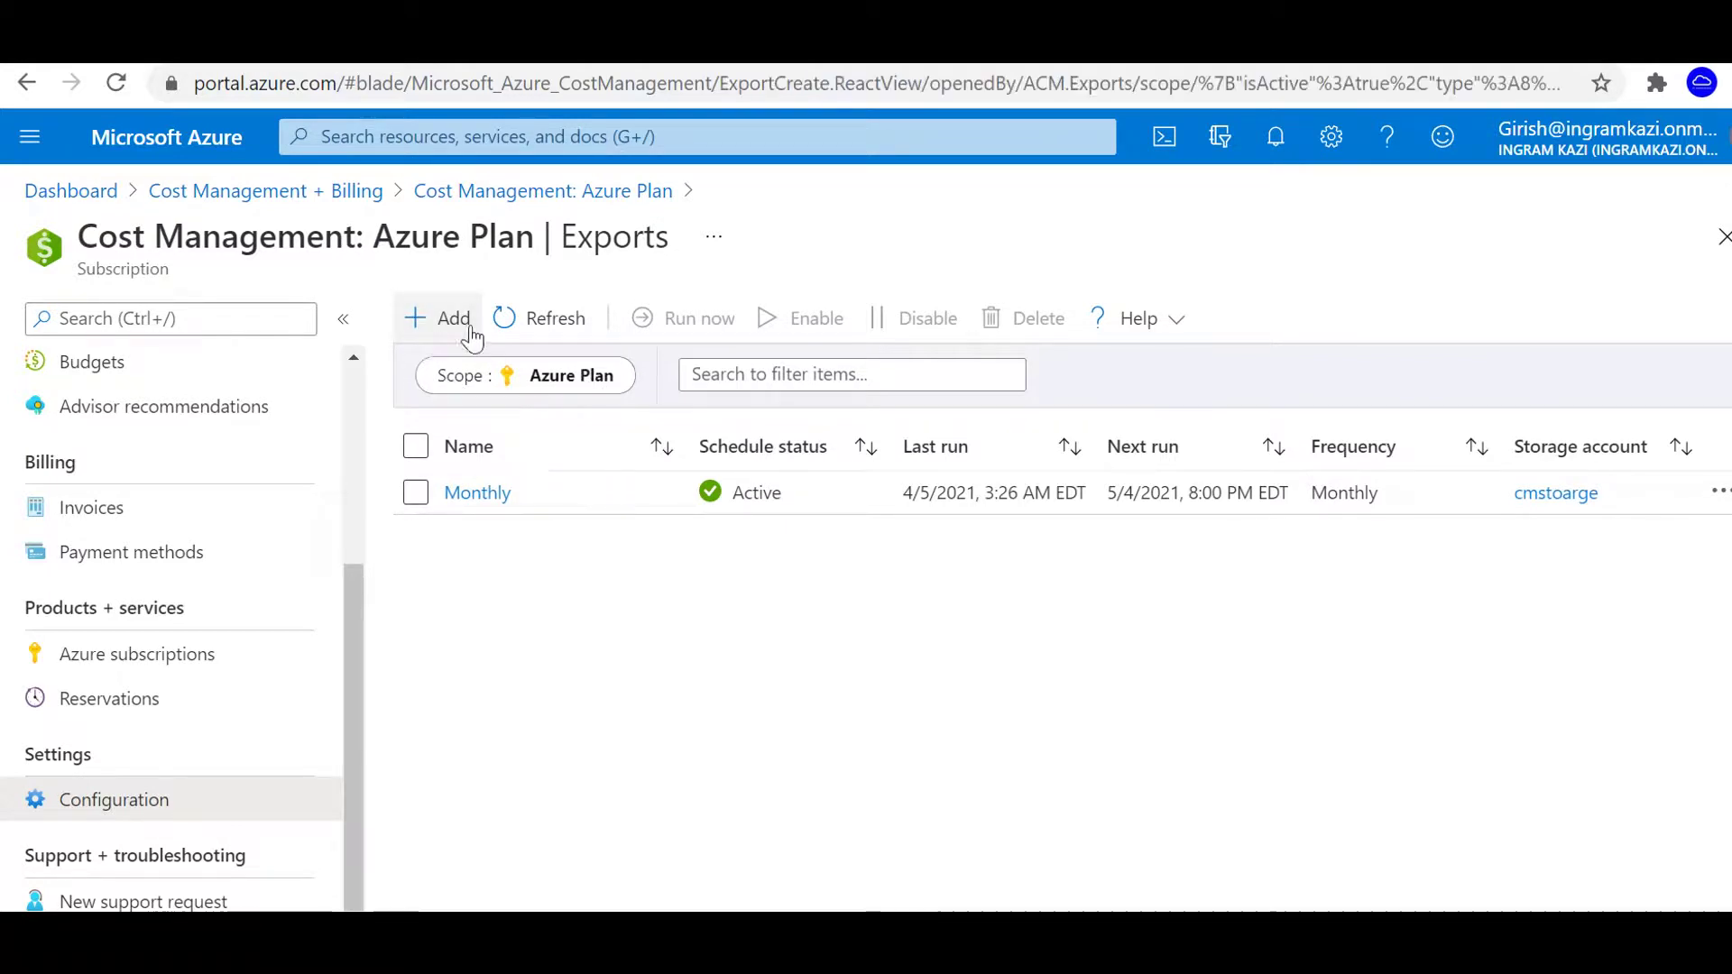
Name the export COST with Actual cost, scheduled weekly for the last 7 days
{"action": "left_click", "coordinate": [773, 472]}
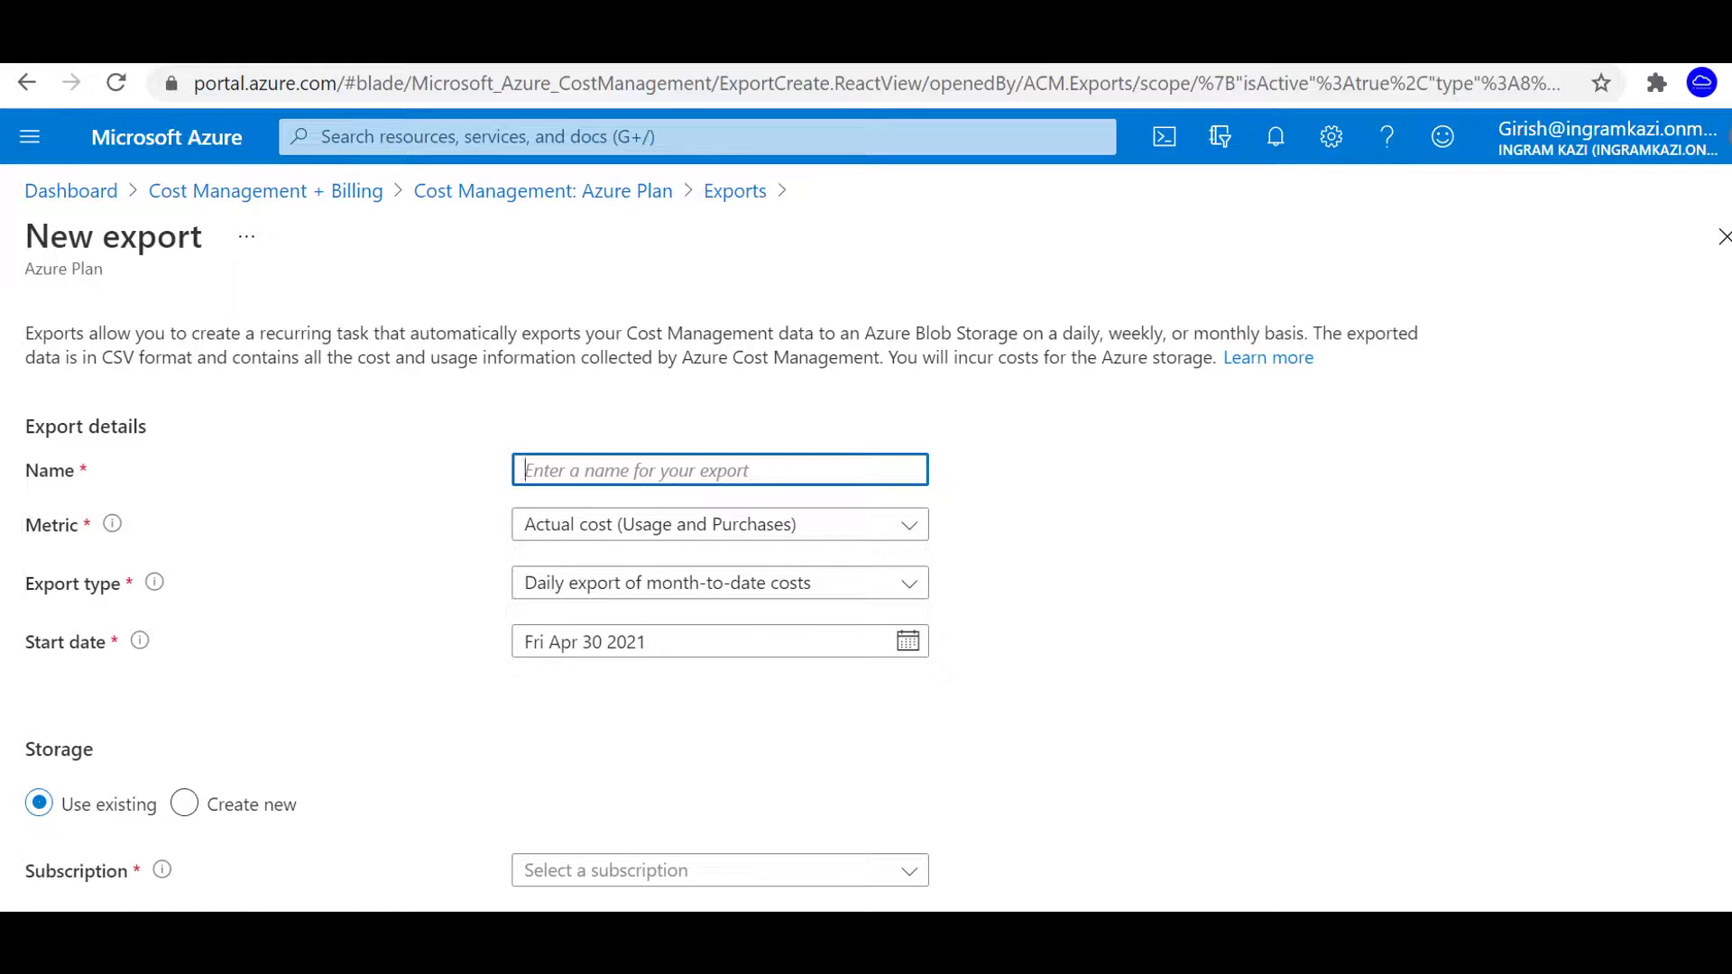
{"action": "type", "text": "COST"}
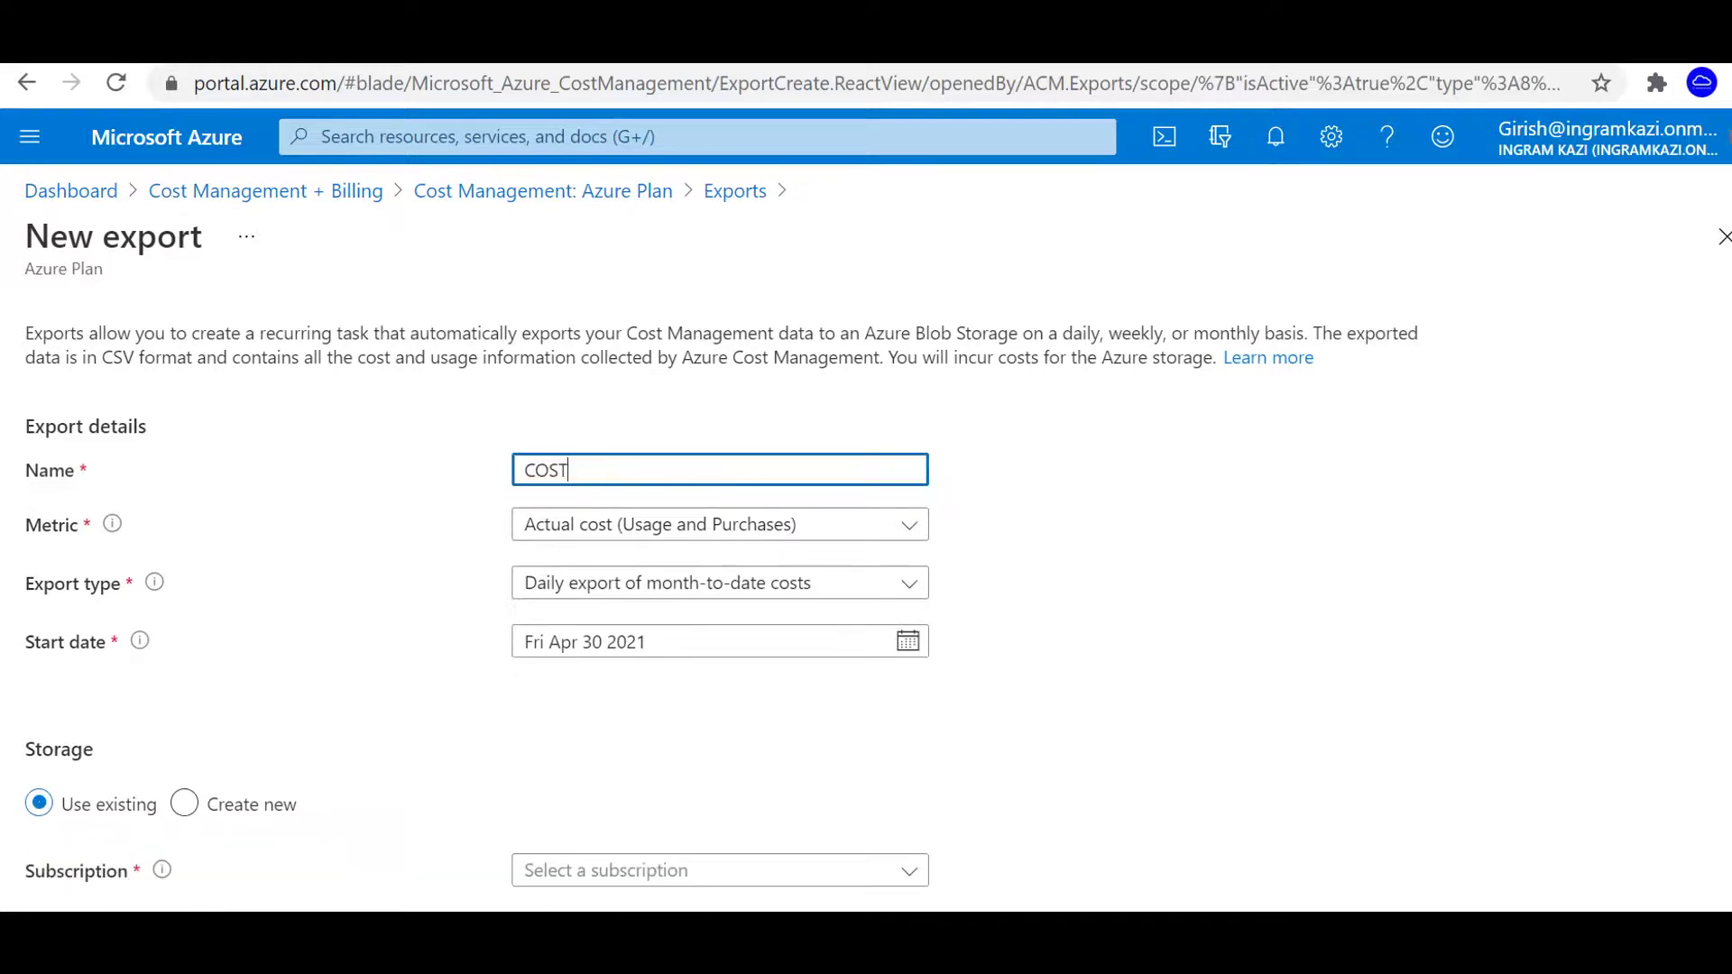
{"action": "left_click", "coordinate": [608, 533]}
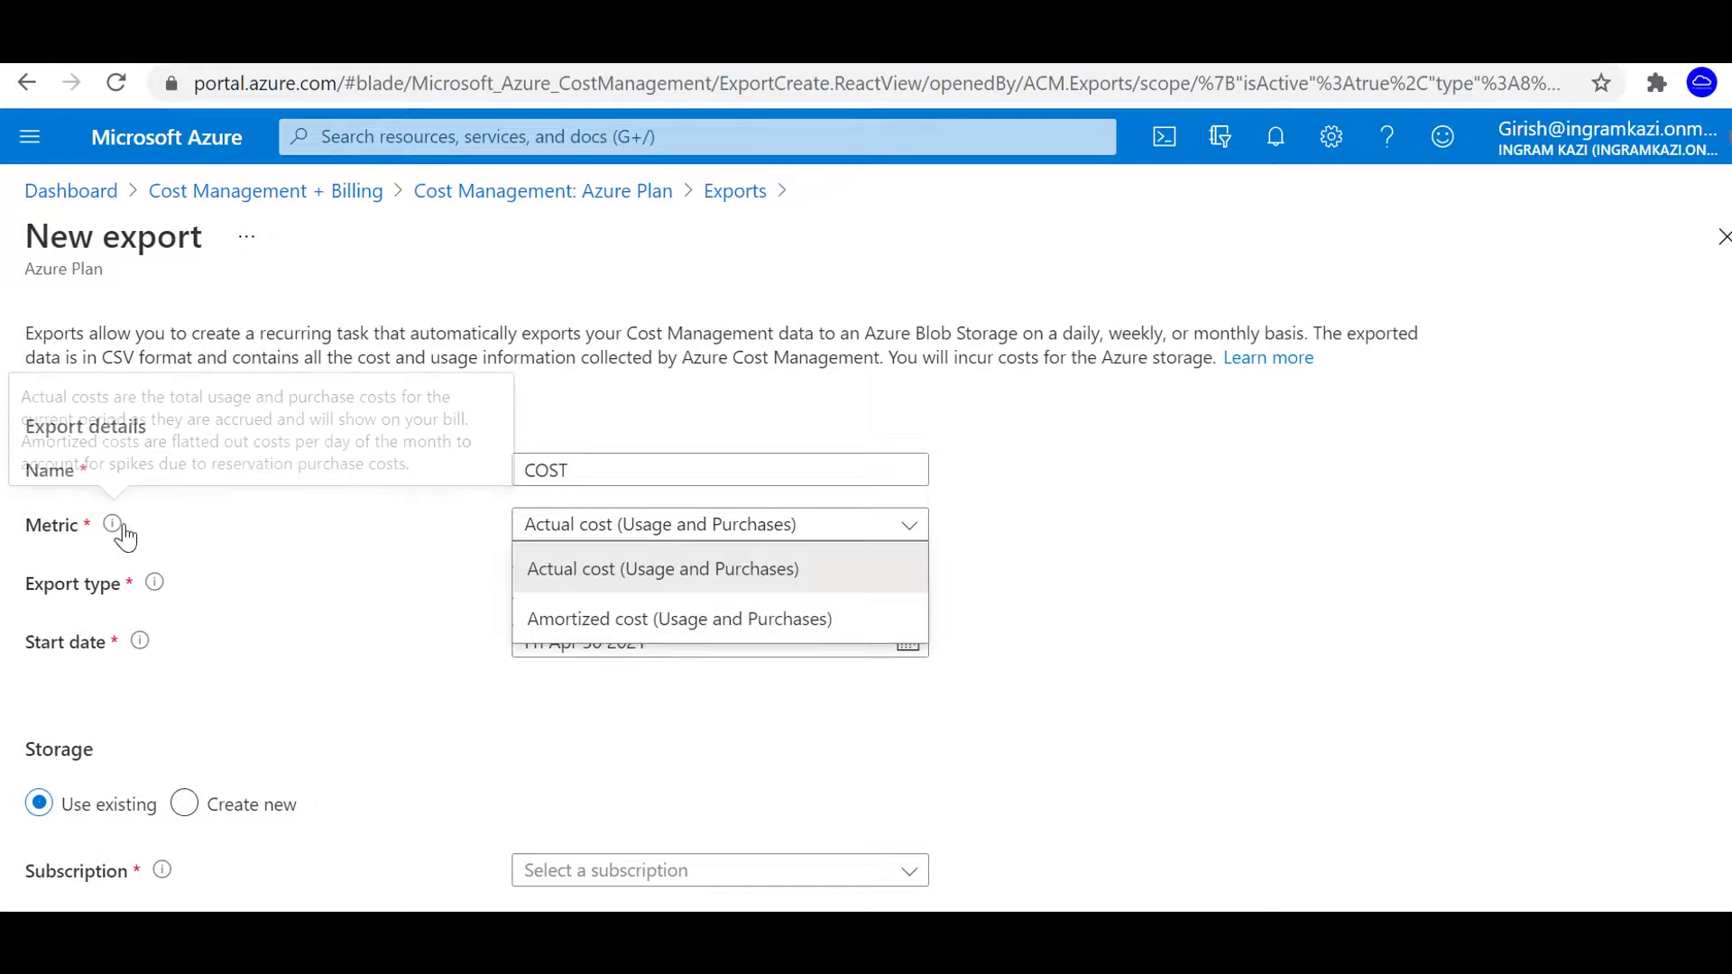
{"action": "mouse_move", "coordinate": [112, 524]}
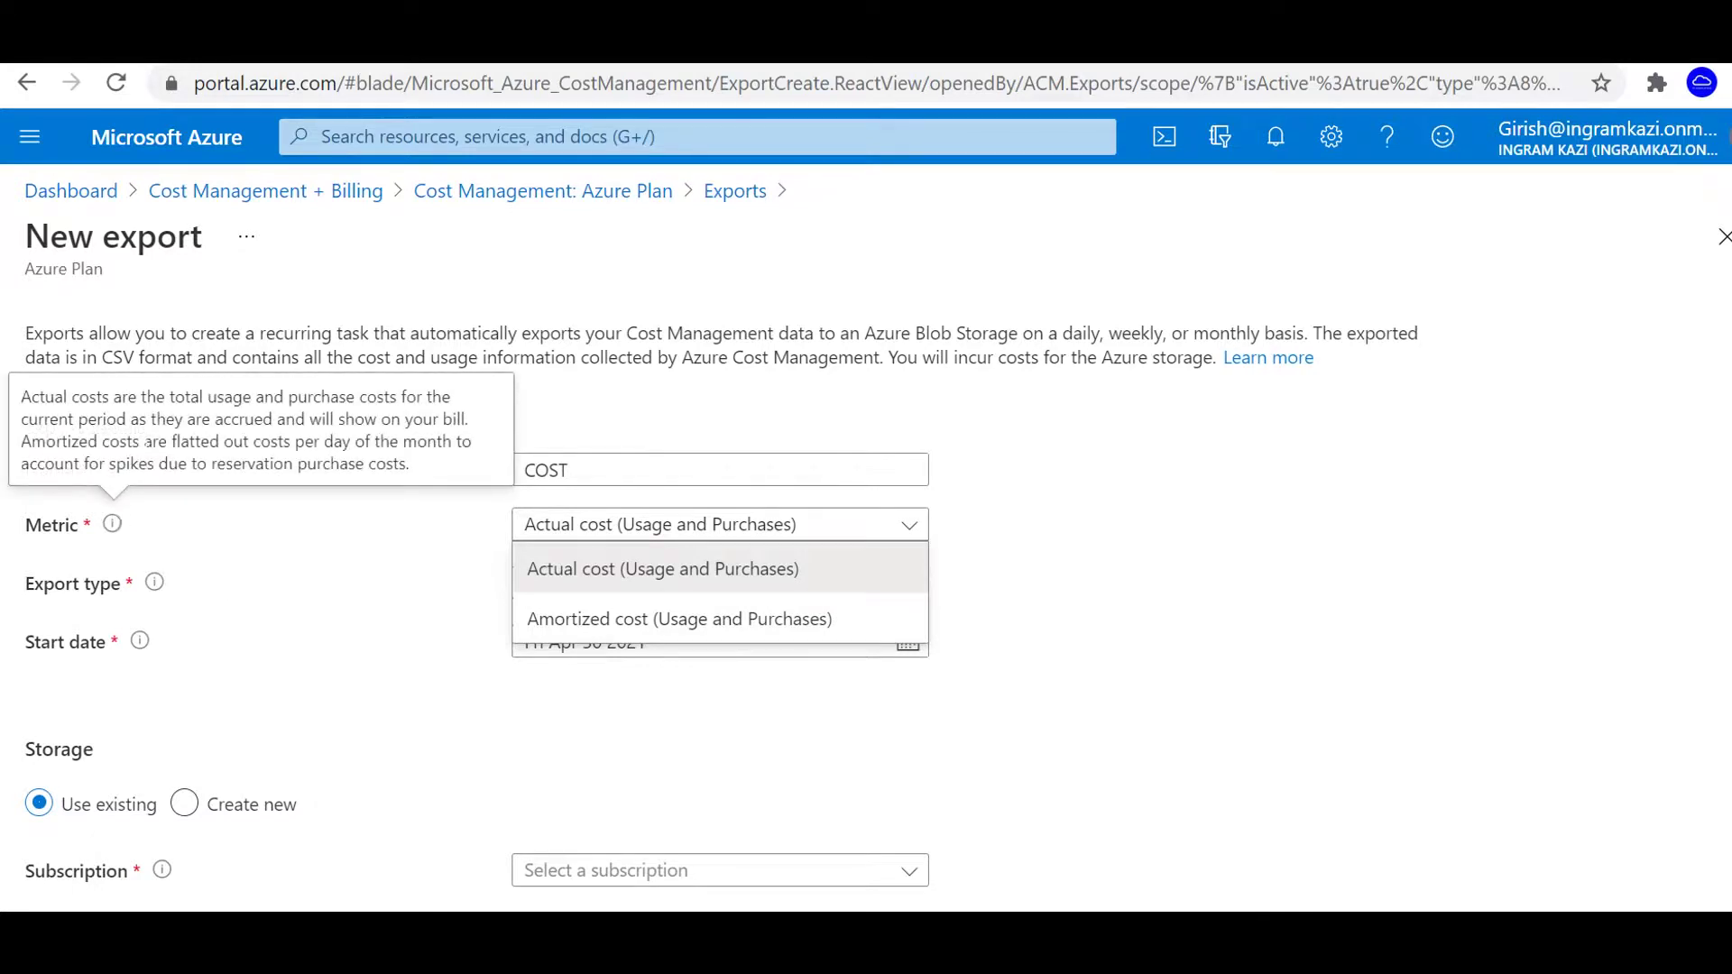
{"action": "left_click", "coordinate": [631, 587]}
{"action": "mouse_move", "coordinate": [154, 583]}
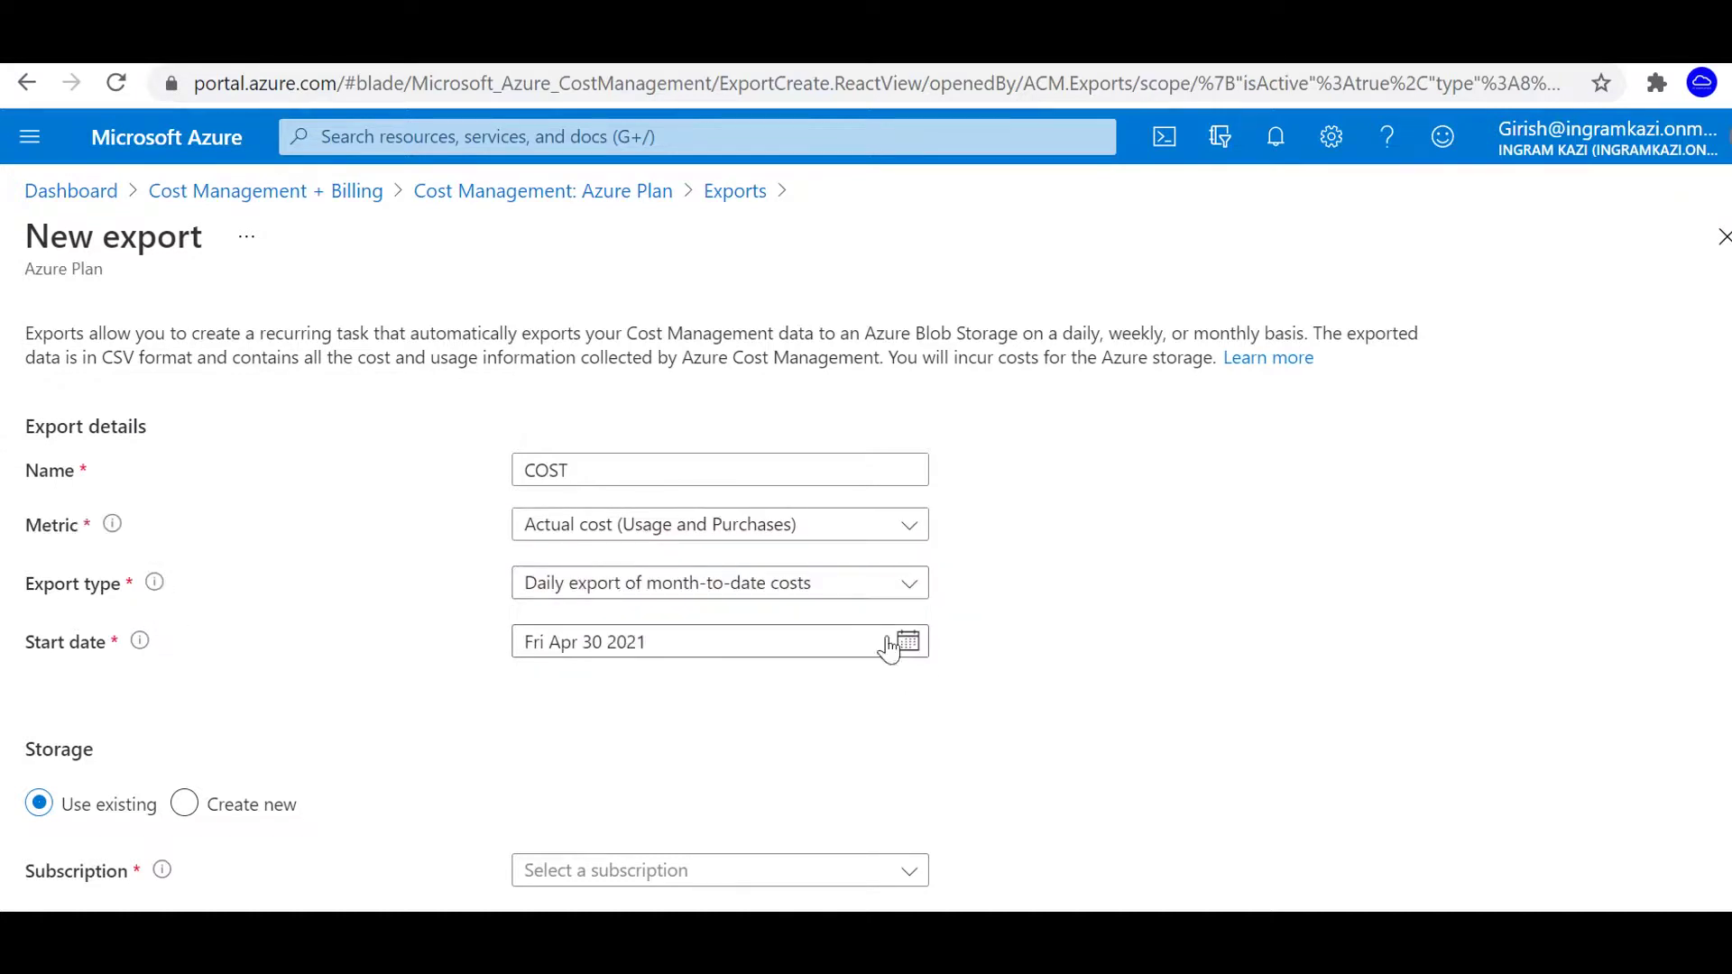
{"action": "left_click", "coordinate": [826, 590]}
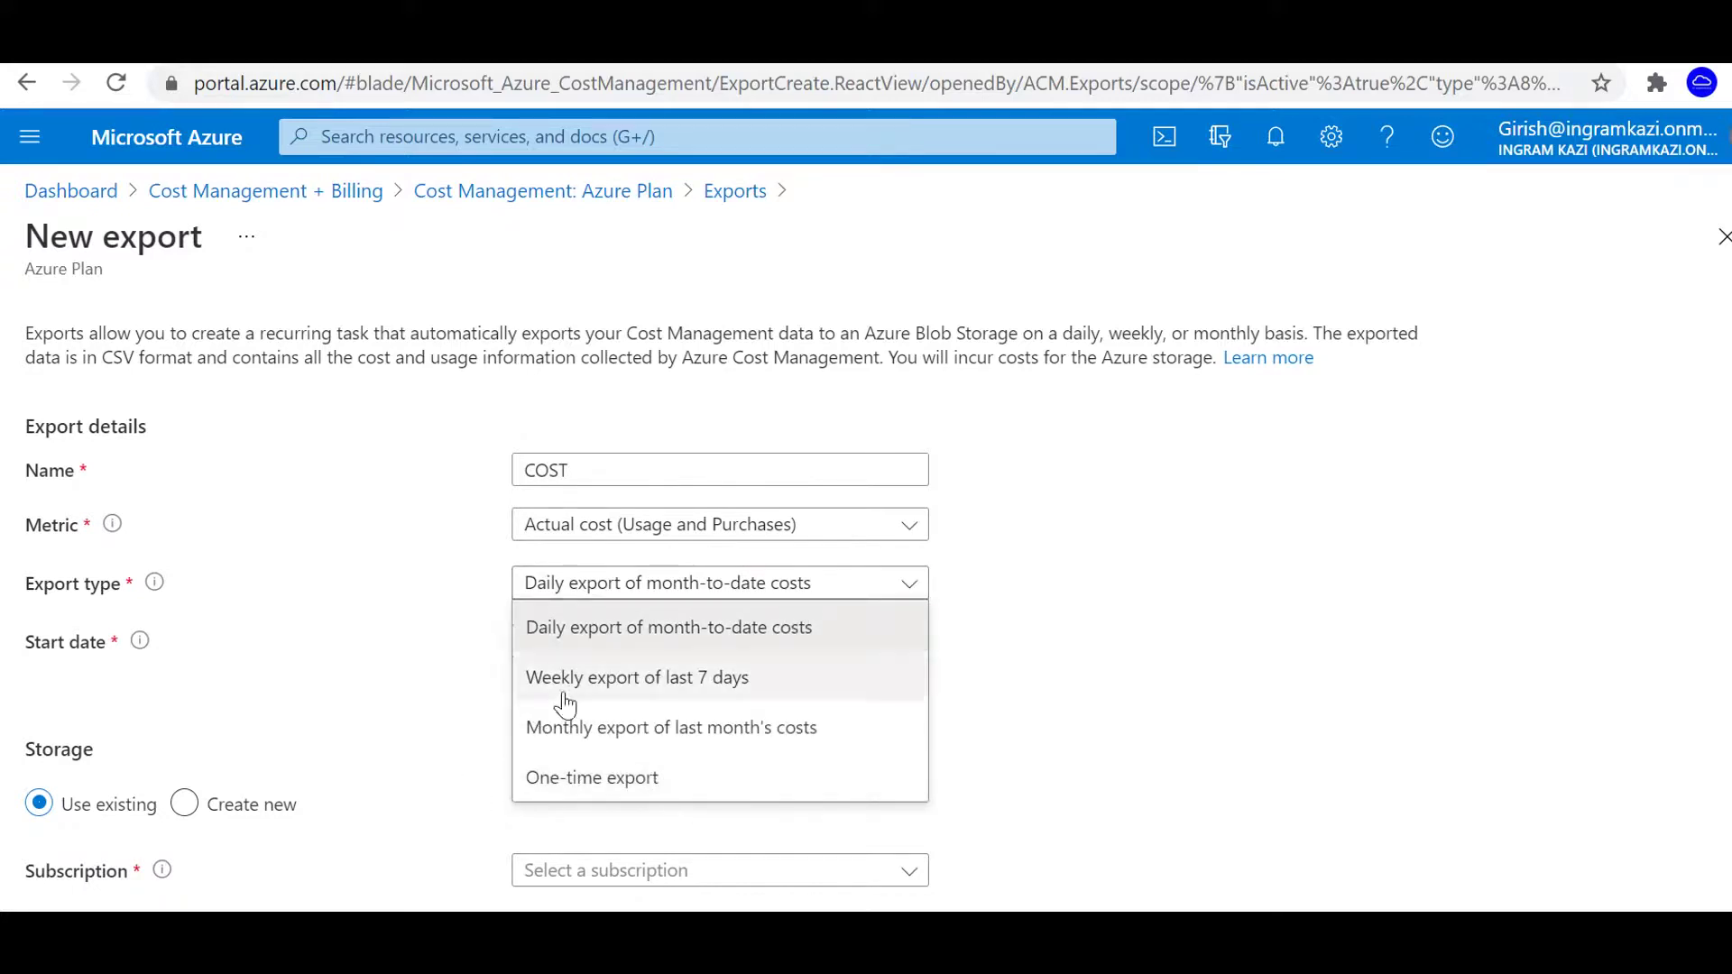
{"action": "left_click", "coordinate": [634, 683]}
{"action": "scroll", "coordinate": [1333, 710], "scroll_direction": "down", "scroll_amount": 2}
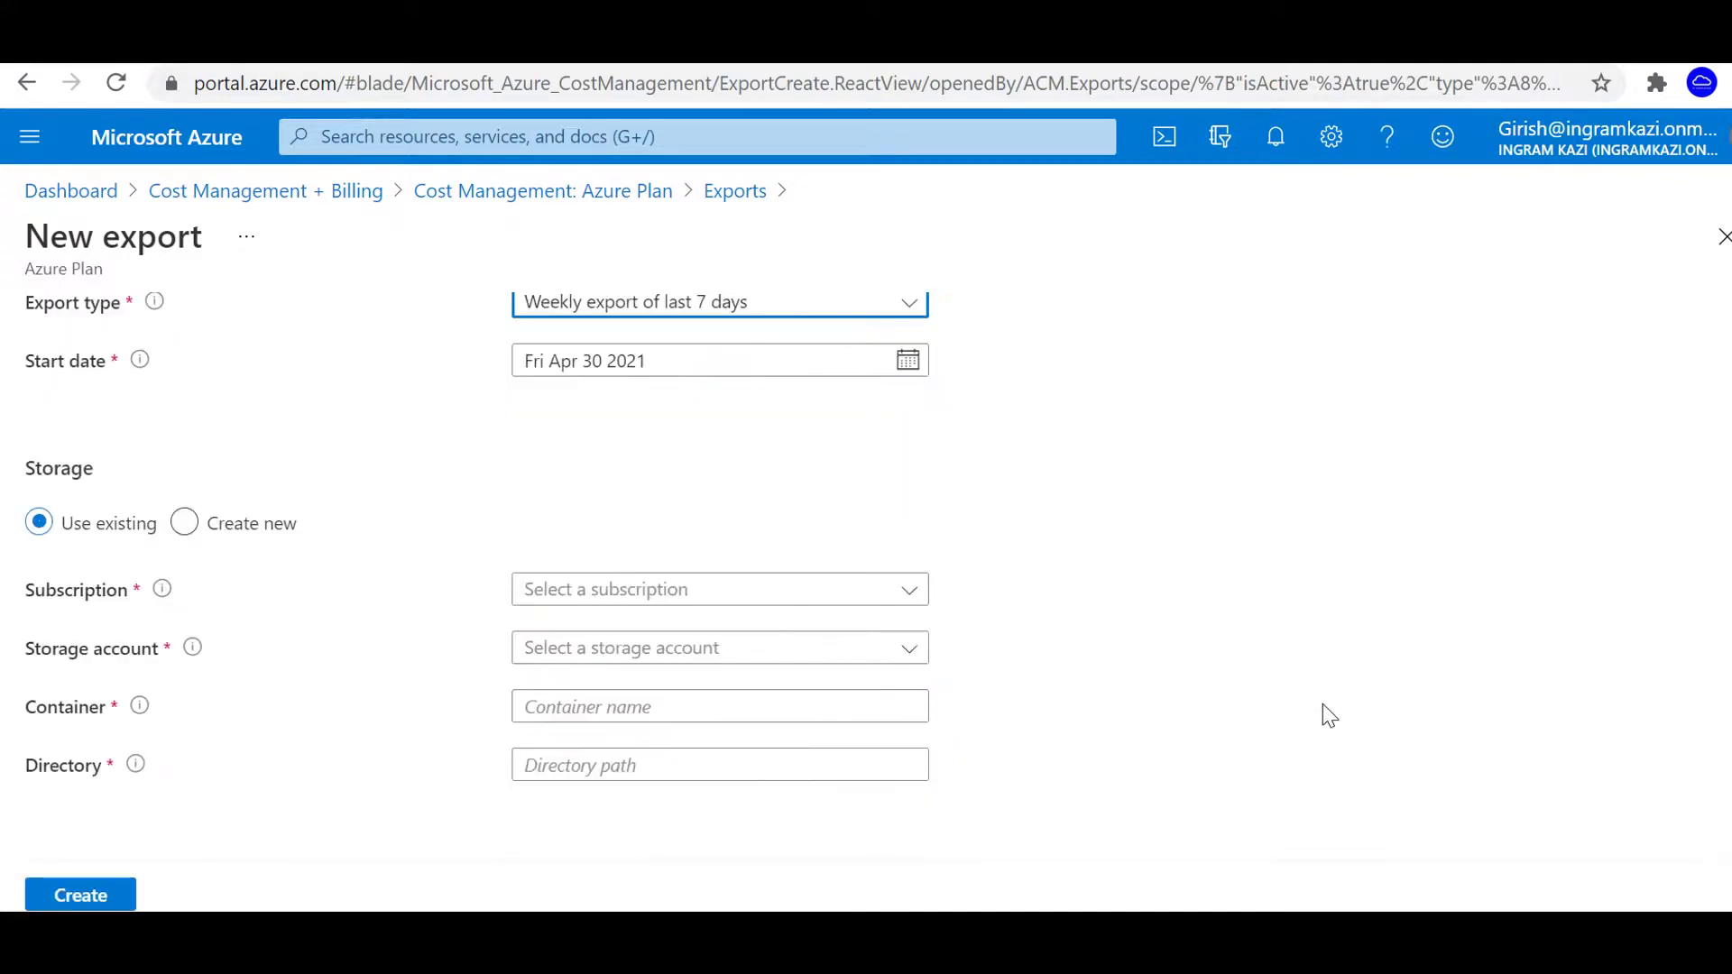
Target Azure Plan's girishsa storage, container c101, directory bill, and create the export
{"action": "left_click", "coordinate": [766, 596]}
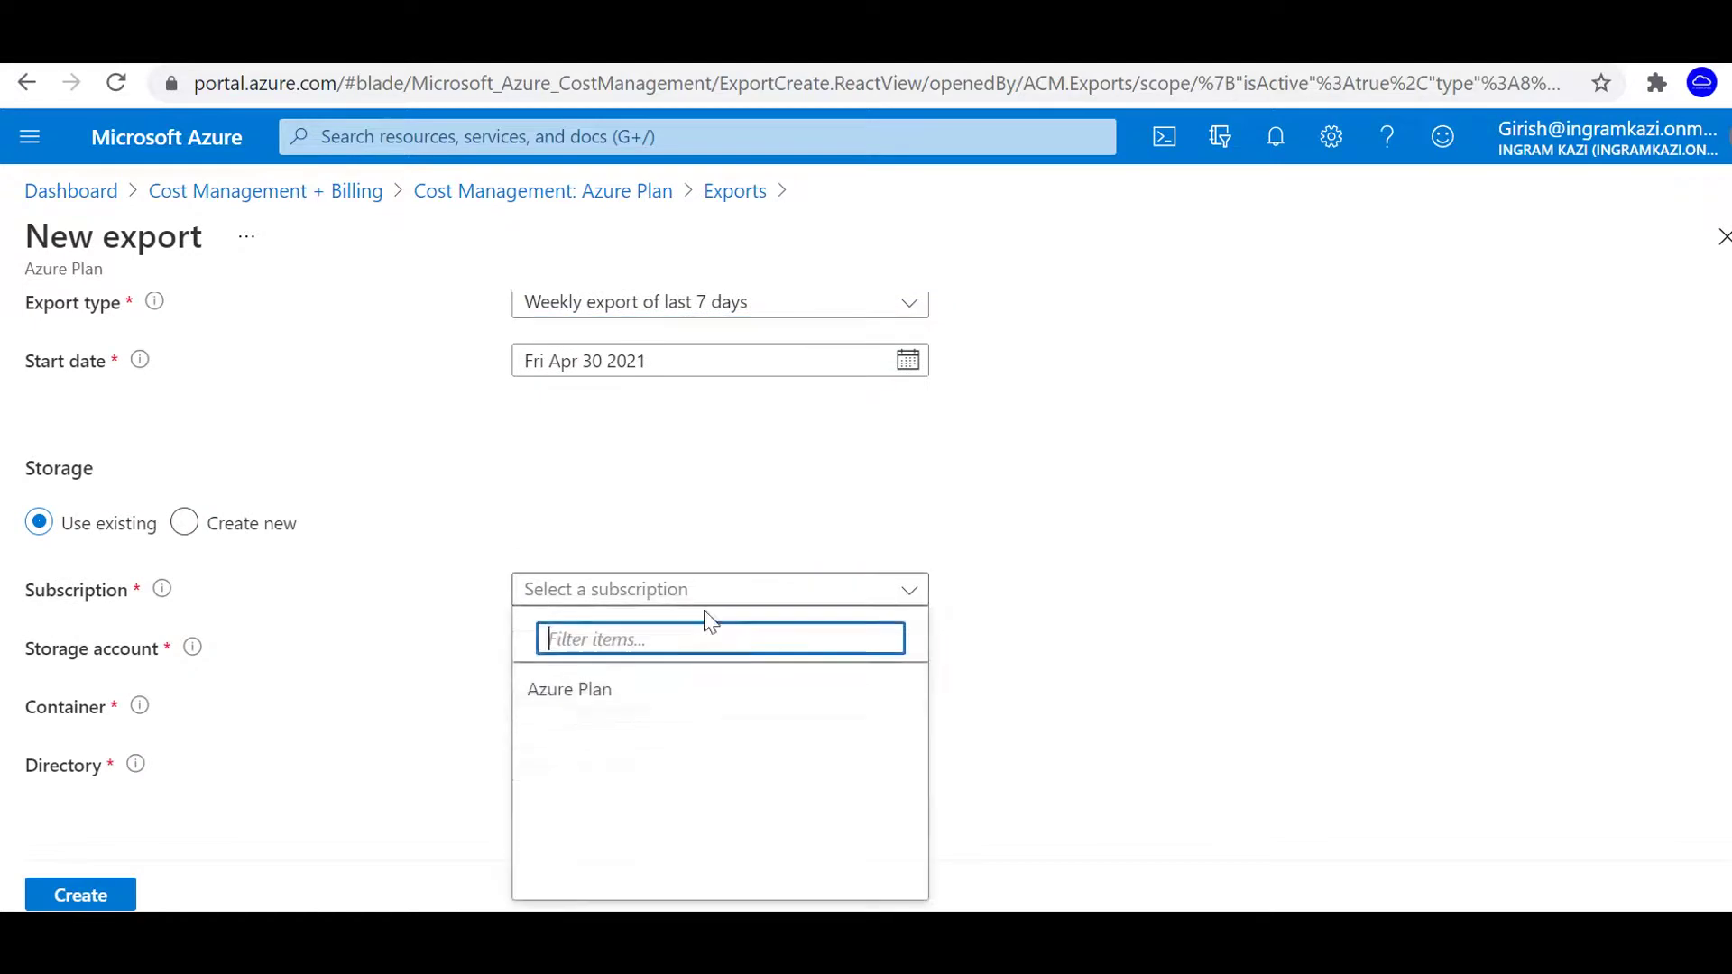
{"action": "left_click", "coordinate": [600, 691]}
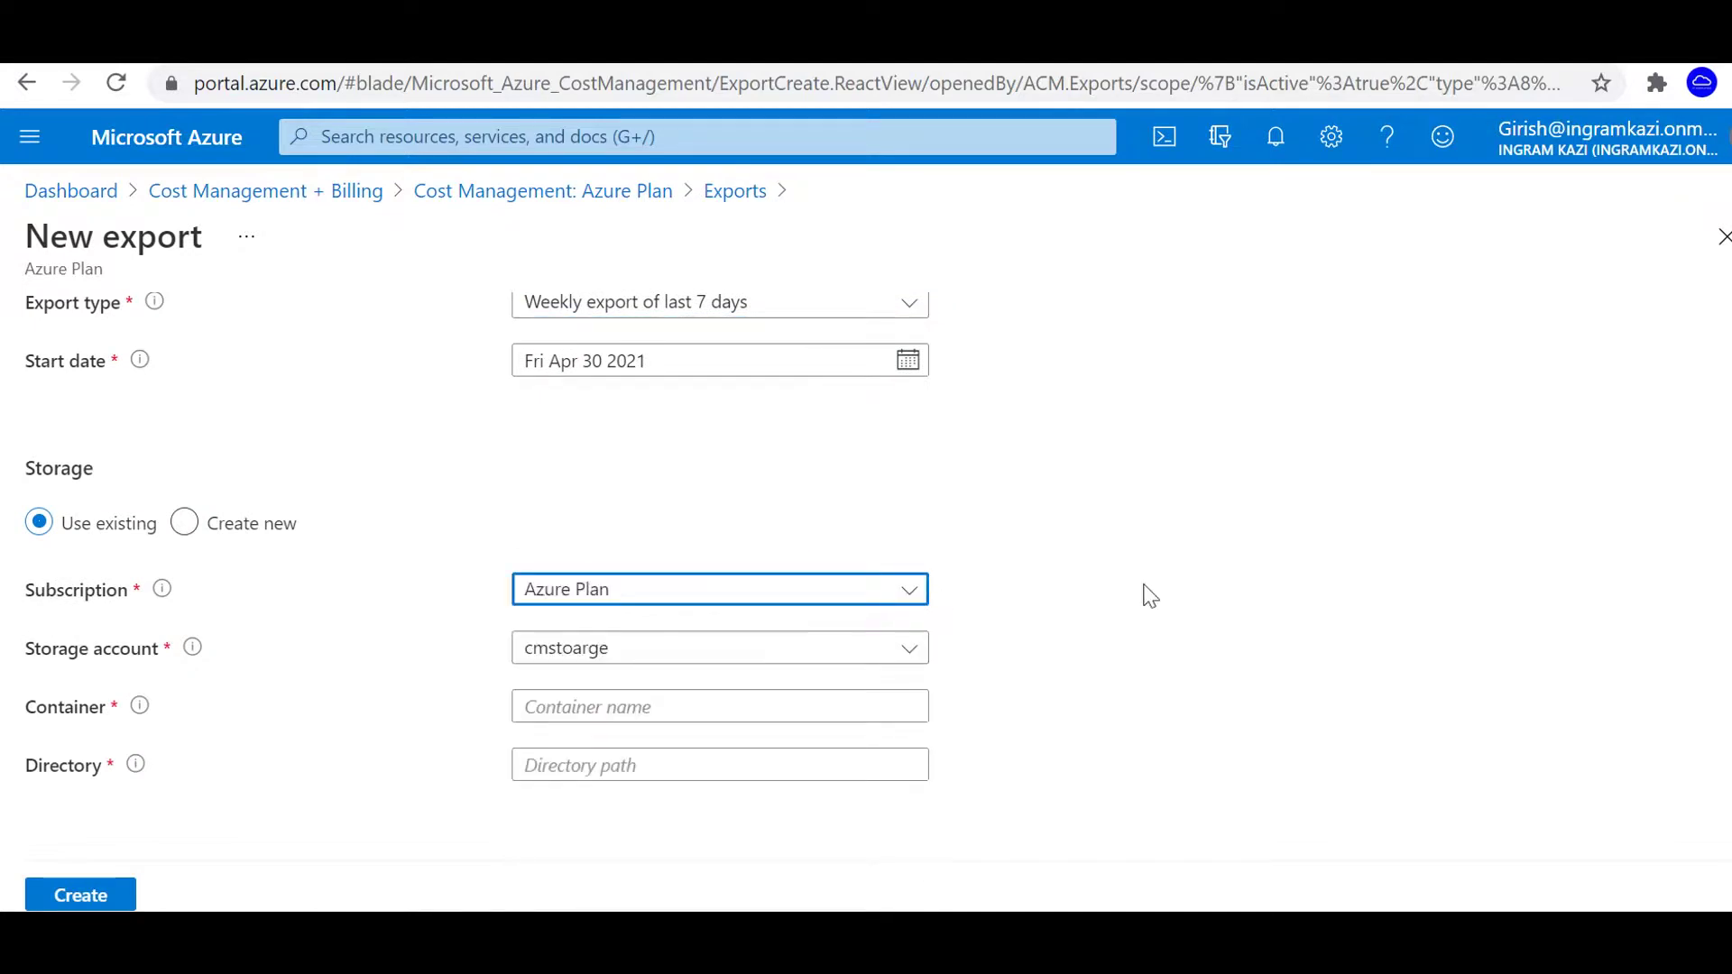
{"action": "left_click", "coordinate": [817, 648]}
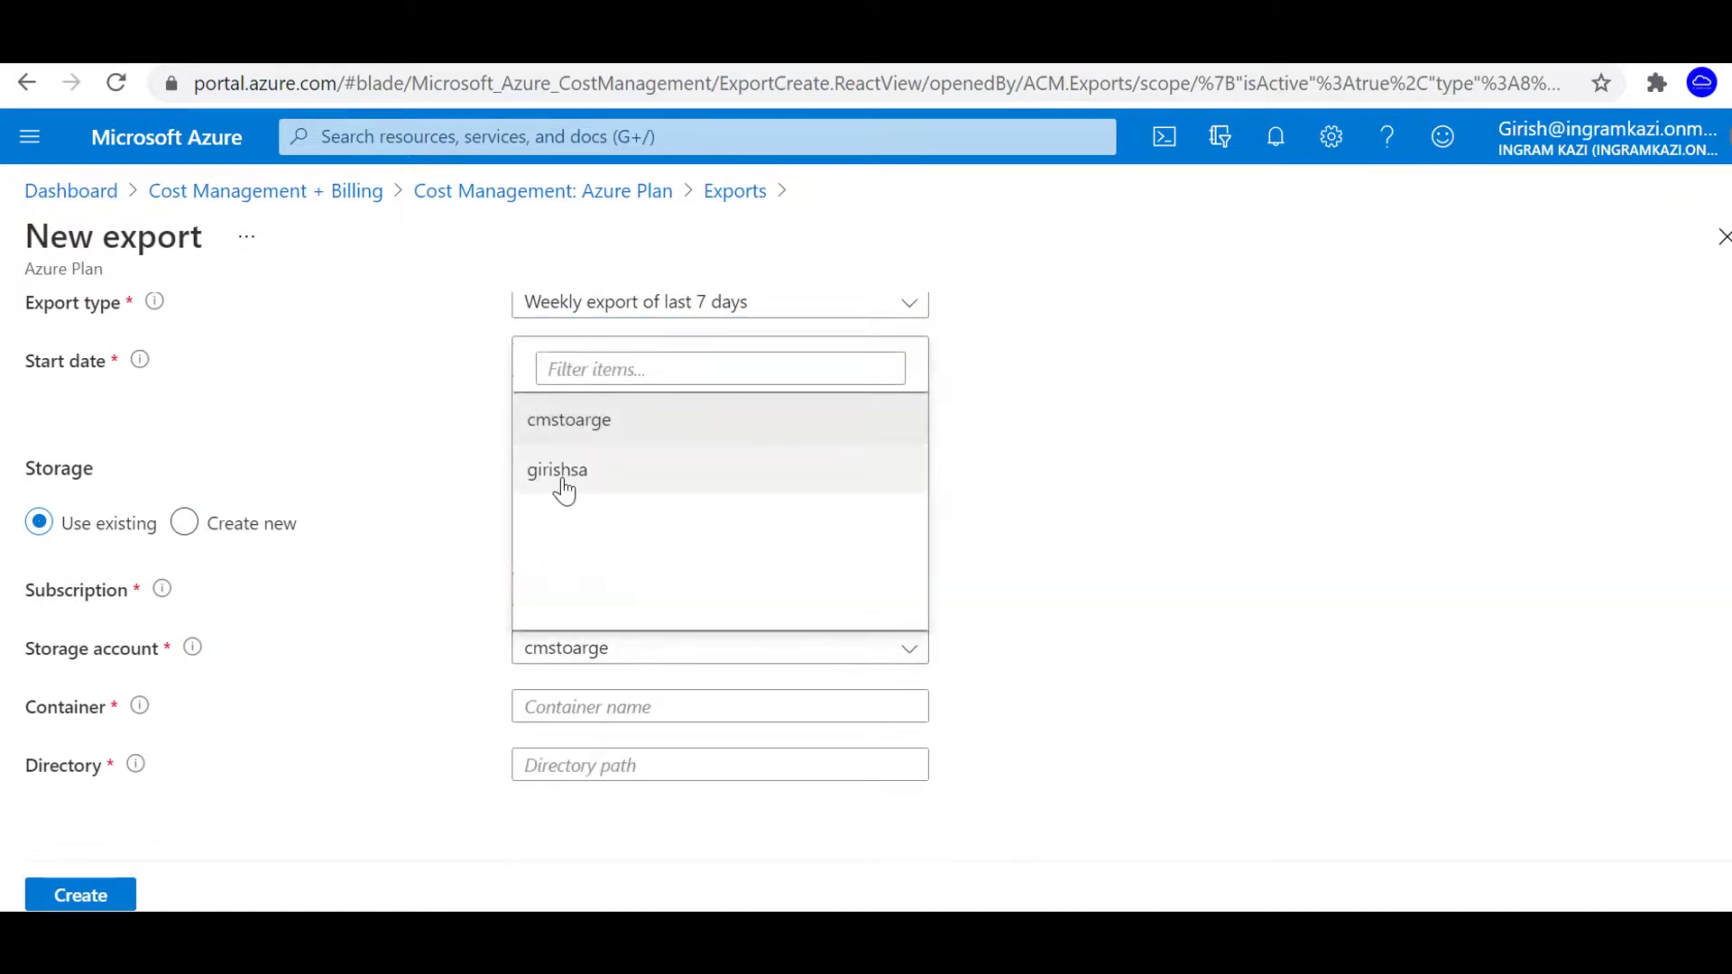
{"action": "left_click", "coordinate": [562, 476]}
{"action": "key", "text": "Tab"}
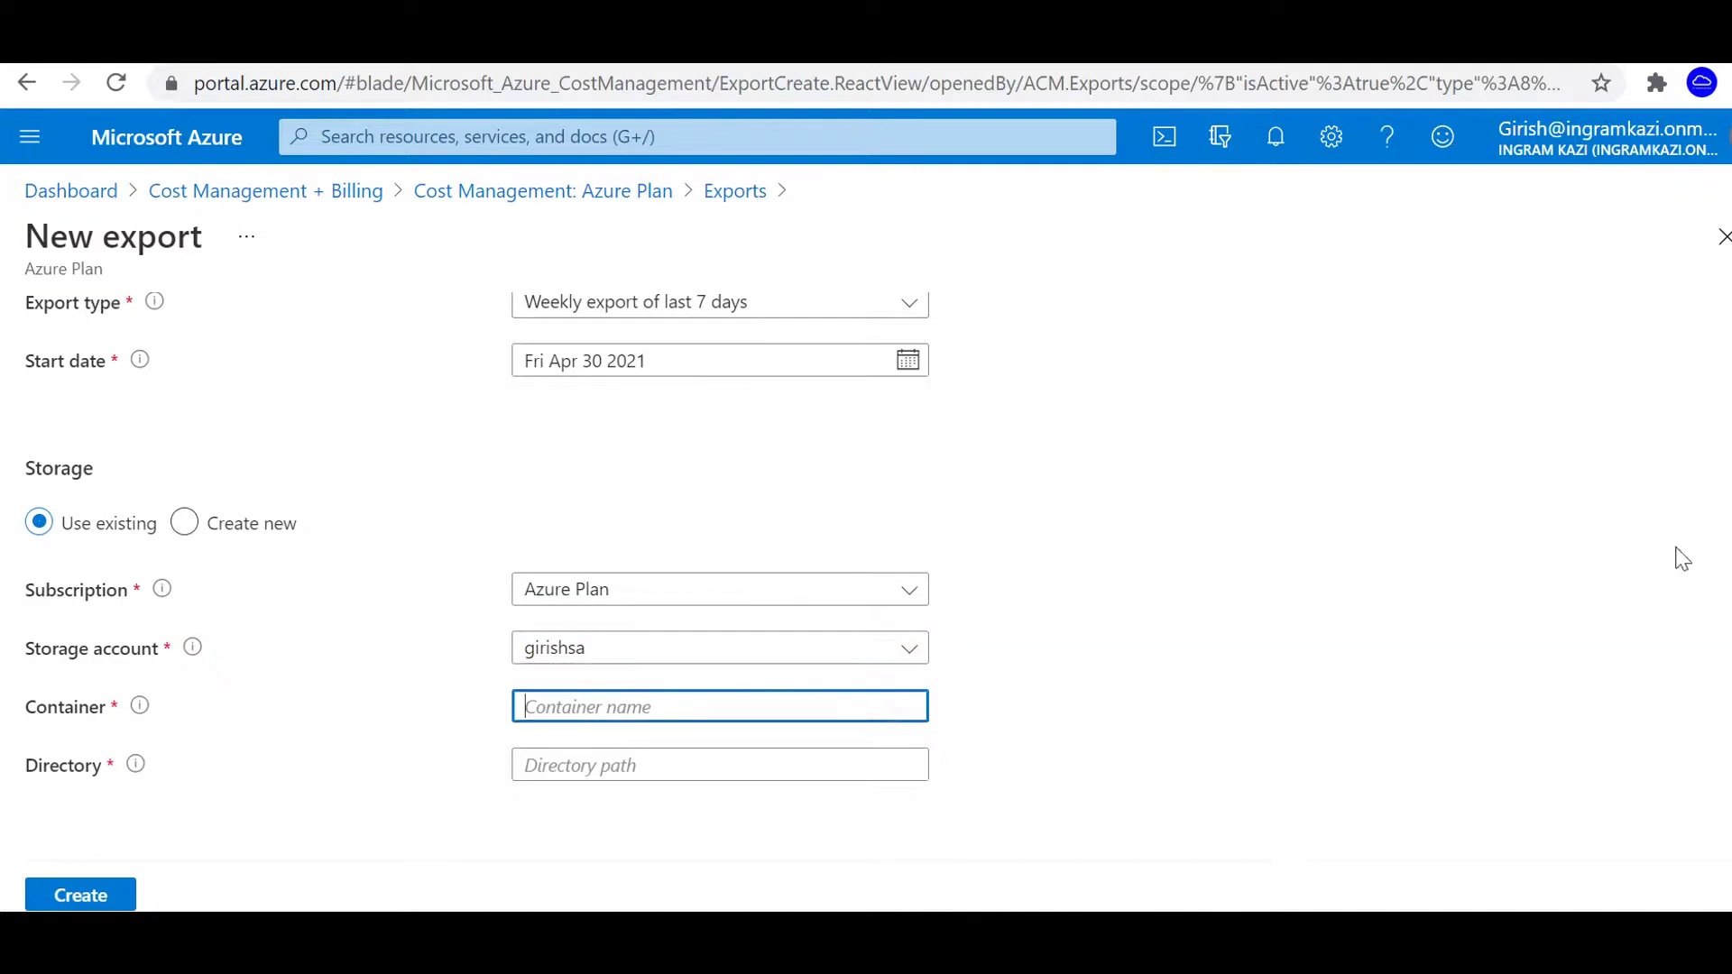
{"action": "type", "text": "c101"}
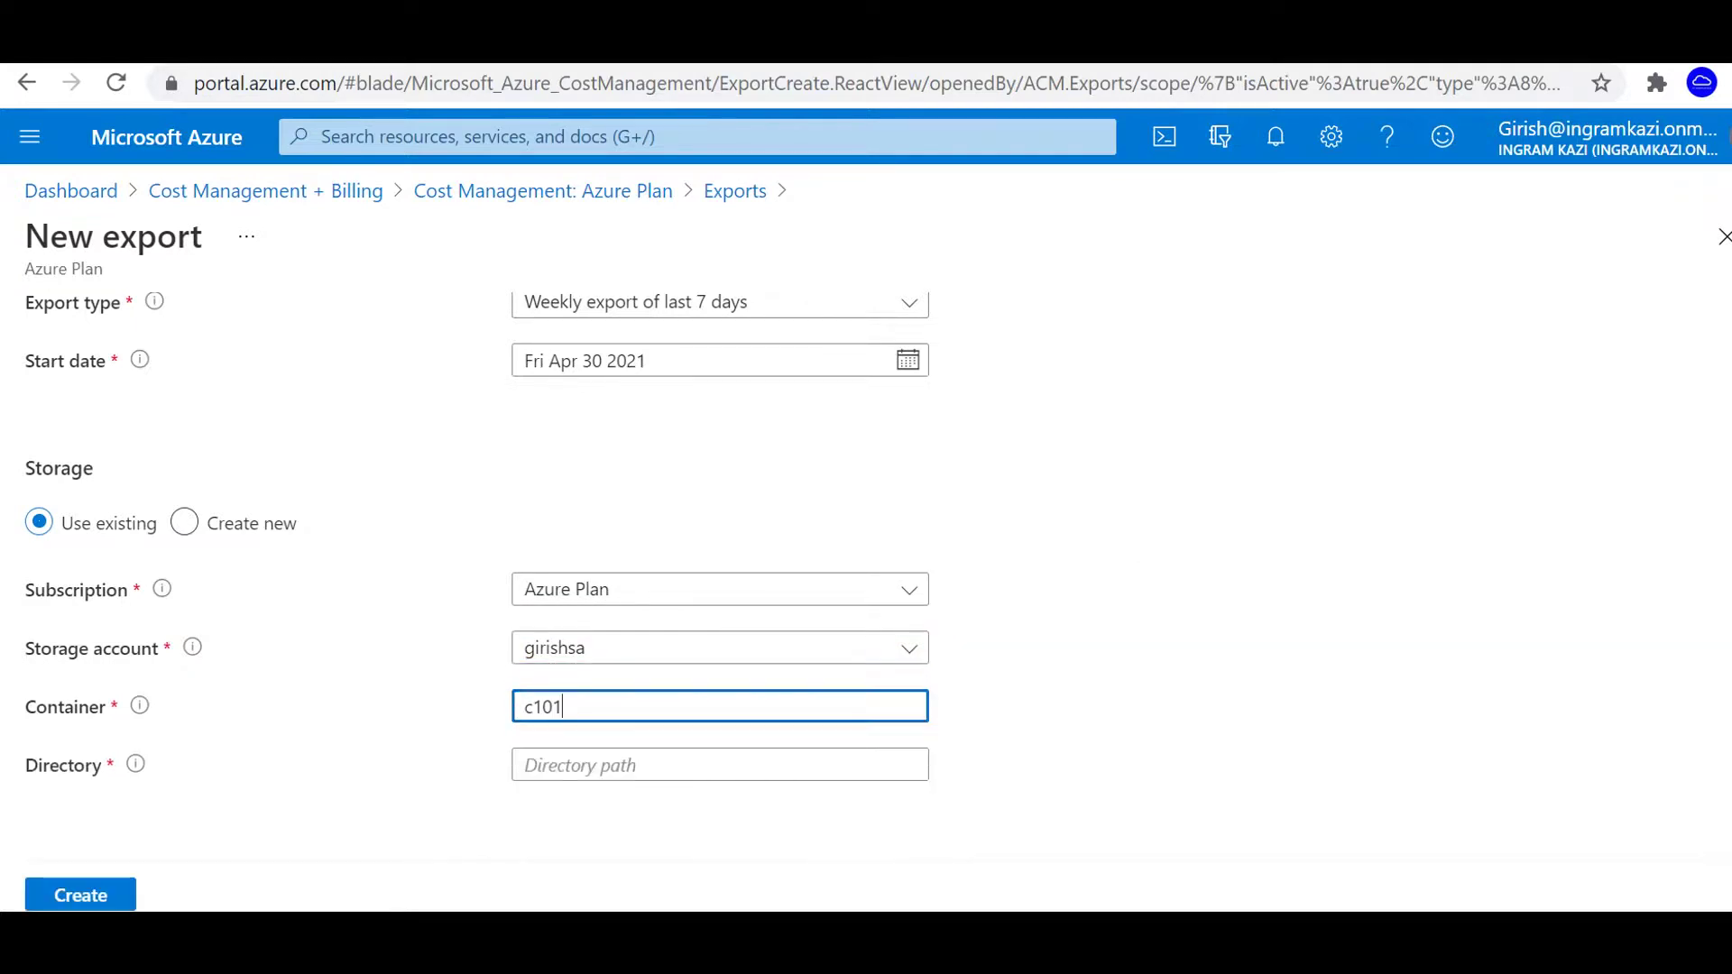
{"action": "left_click", "coordinate": [881, 761]}
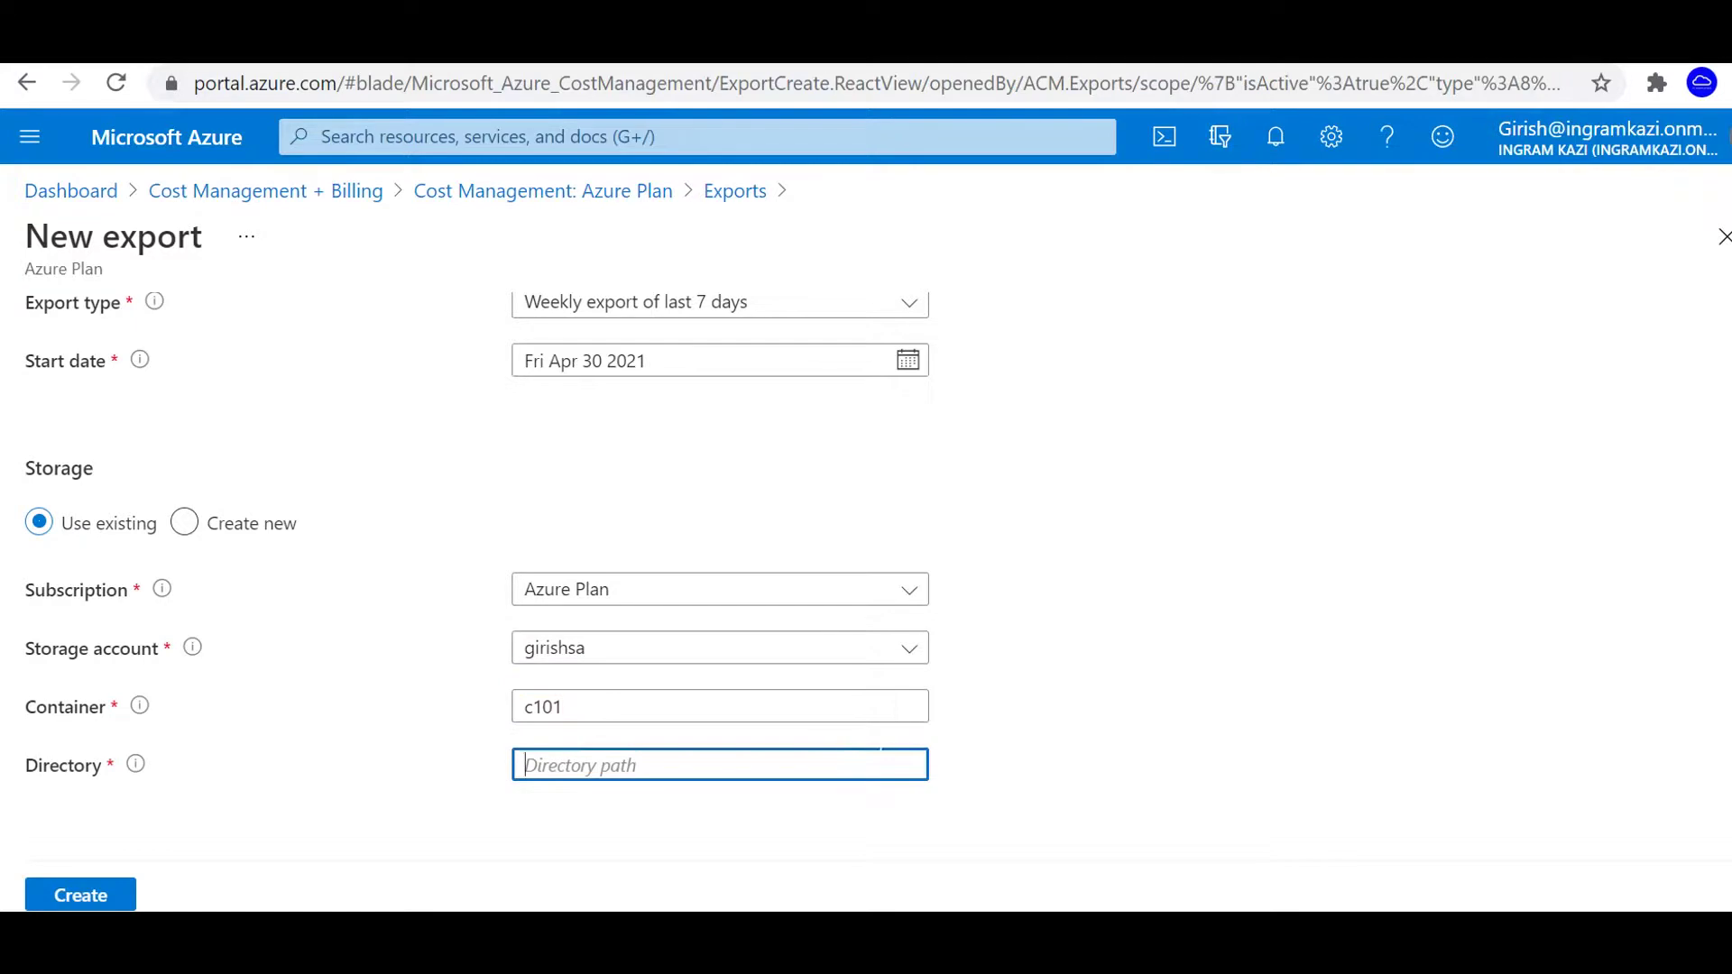
{"action": "type", "text": "bill"}
{"action": "left_click", "coordinate": [120, 896]}
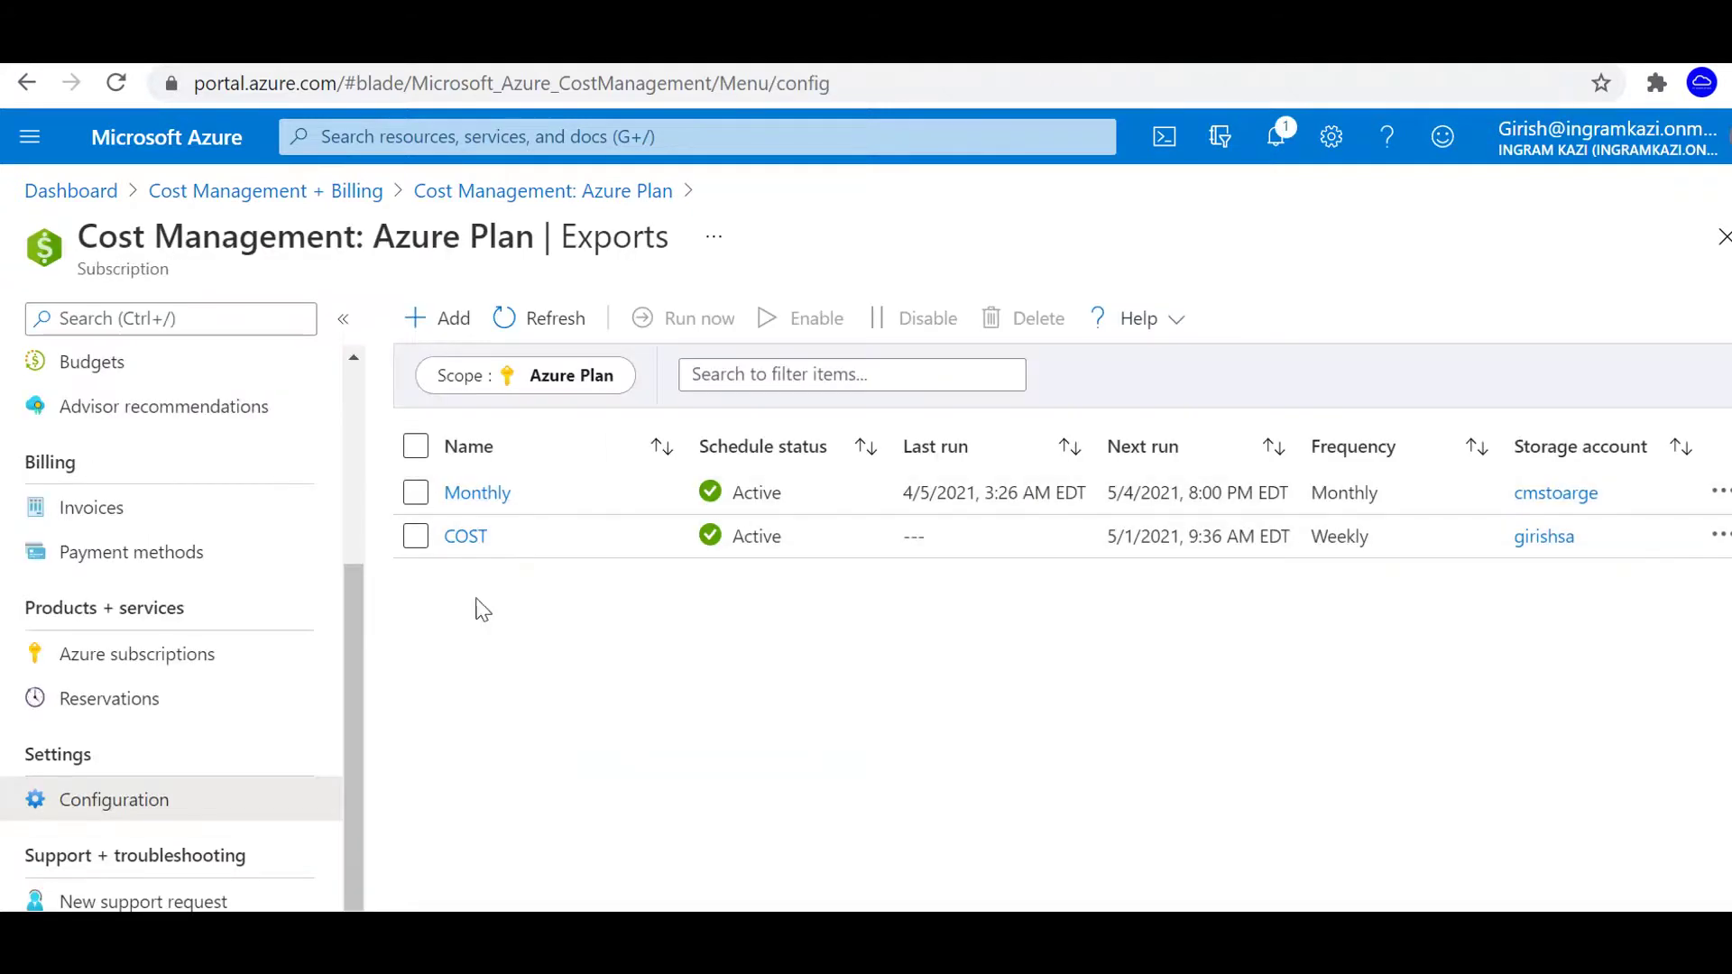
{"action": "left_click", "coordinate": [466, 538]}
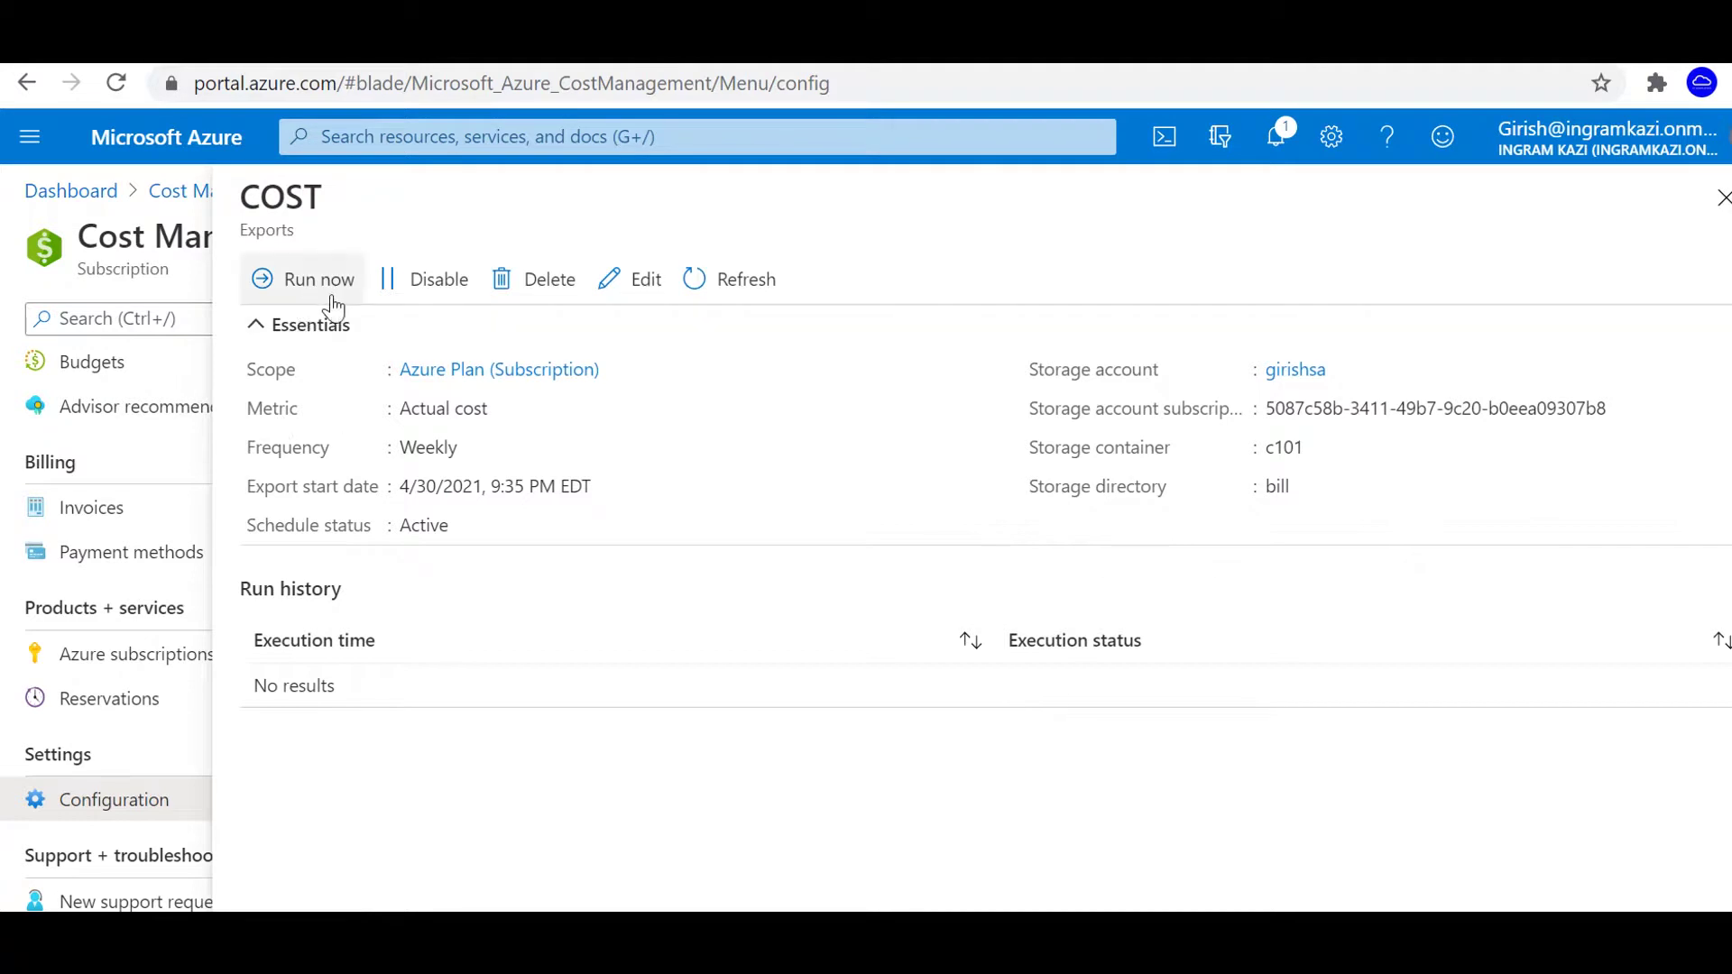
{"action": "left_click", "coordinate": [631, 280]}
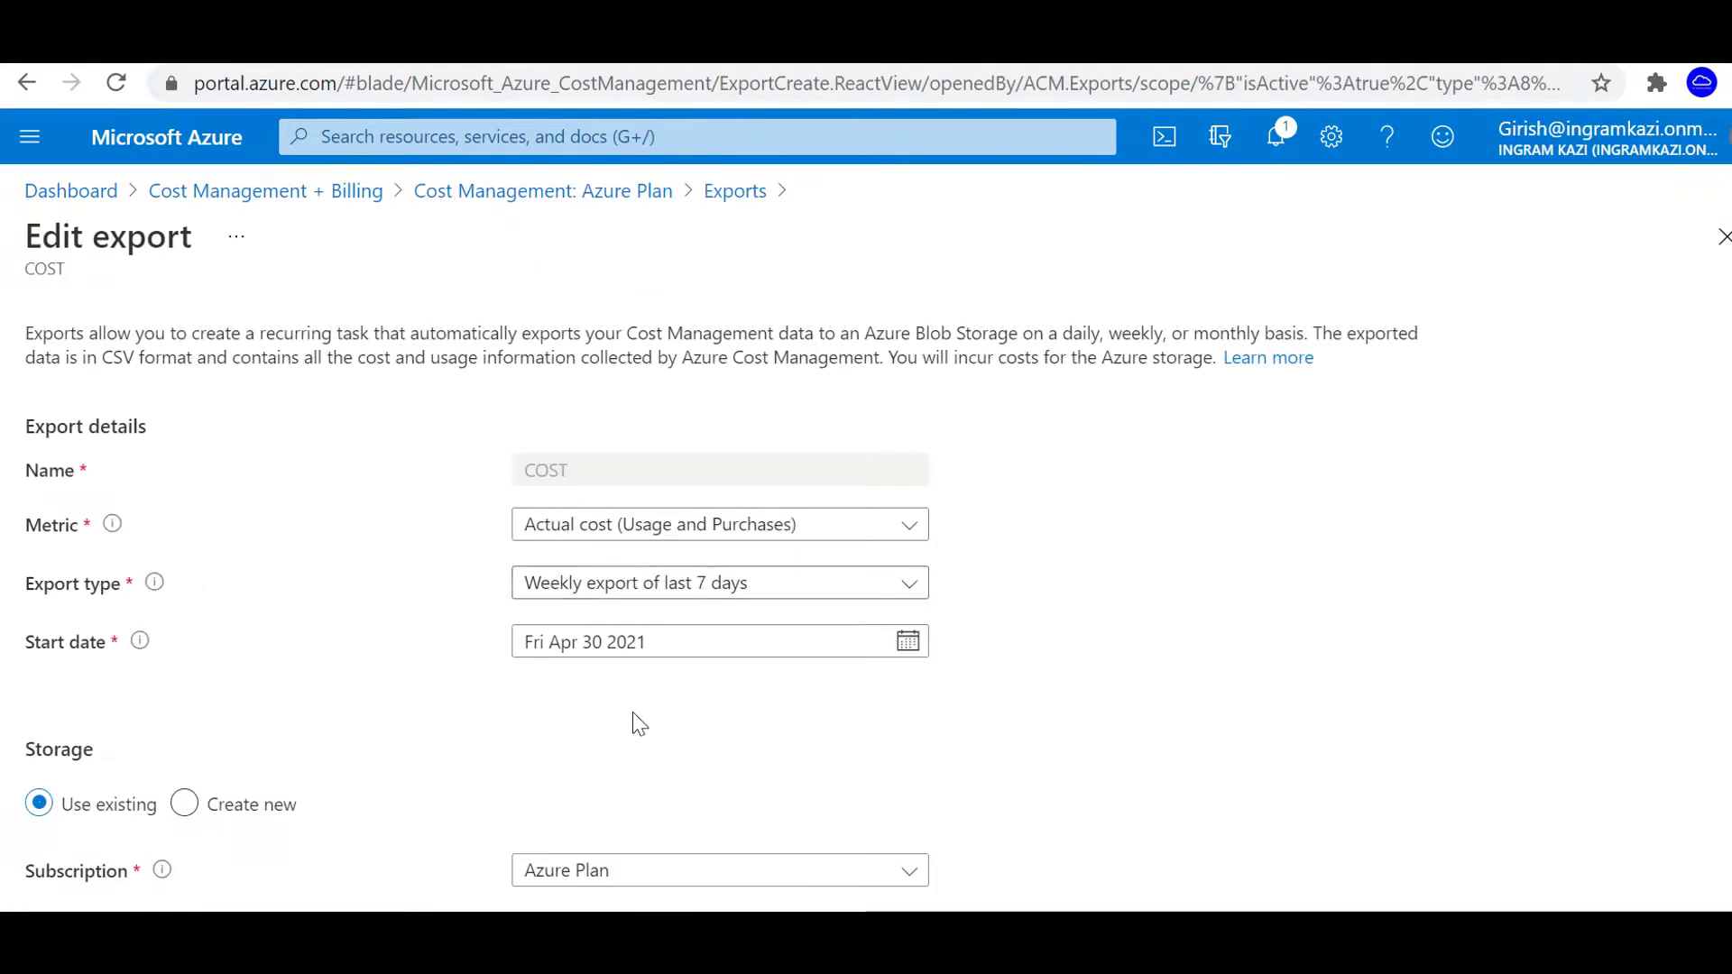
{"action": "left_click", "coordinate": [731, 593]}
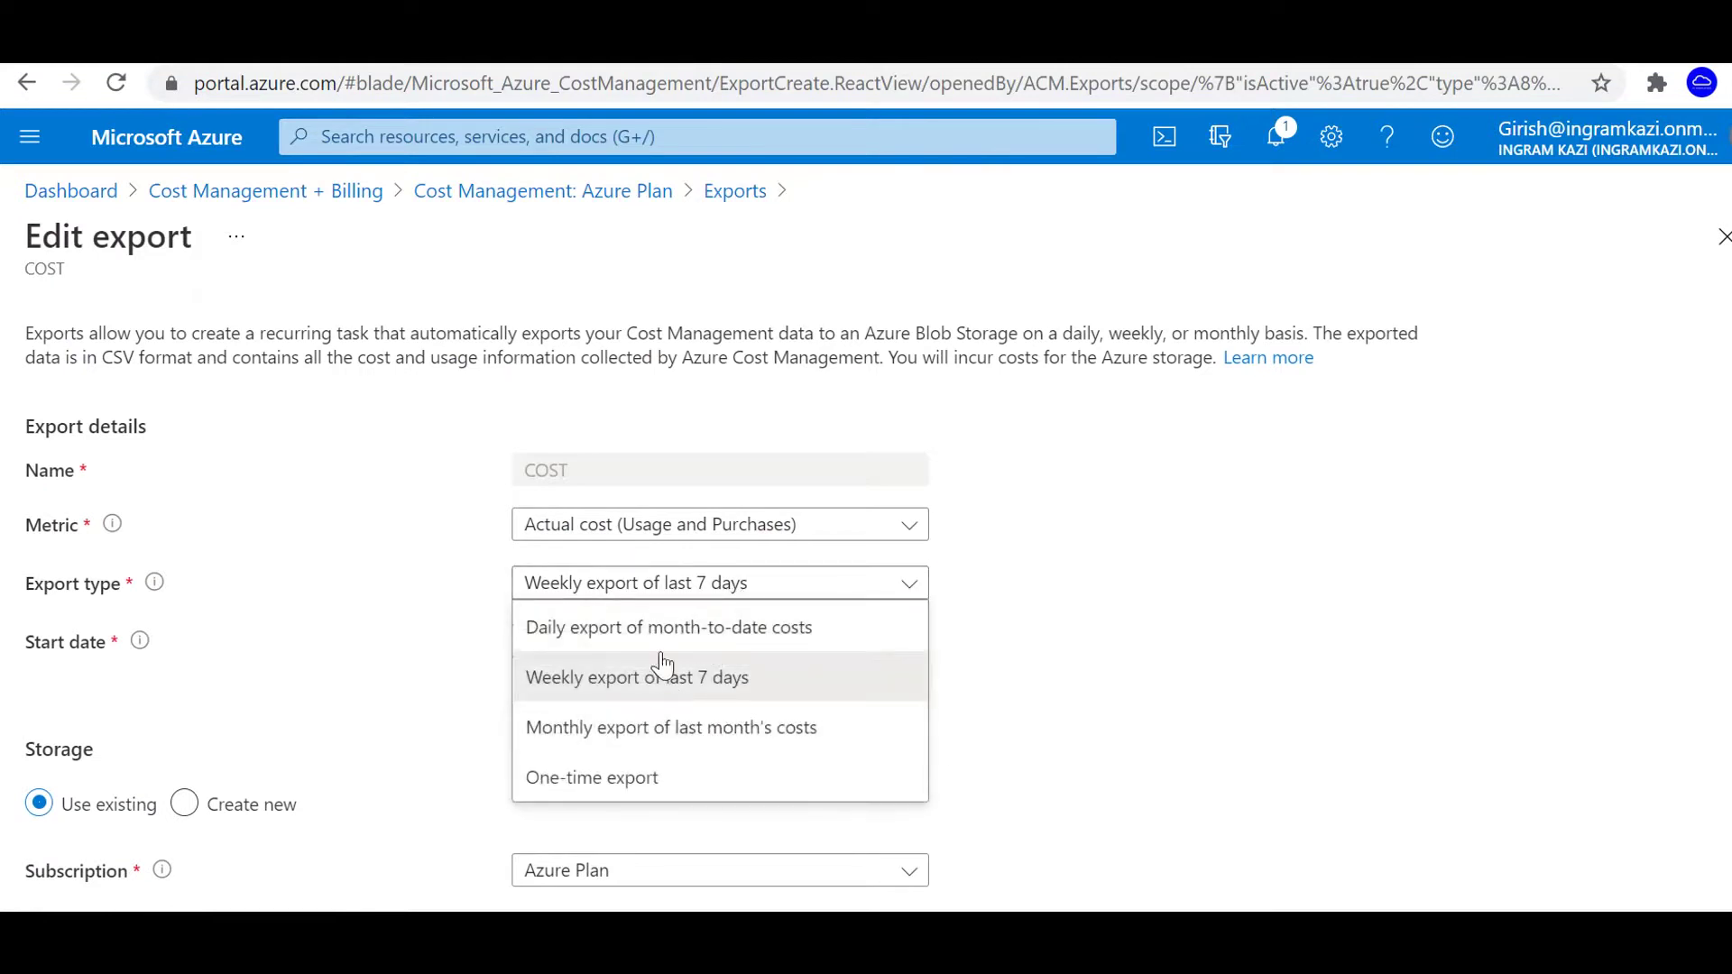
{"action": "left_click", "coordinate": [737, 194]}
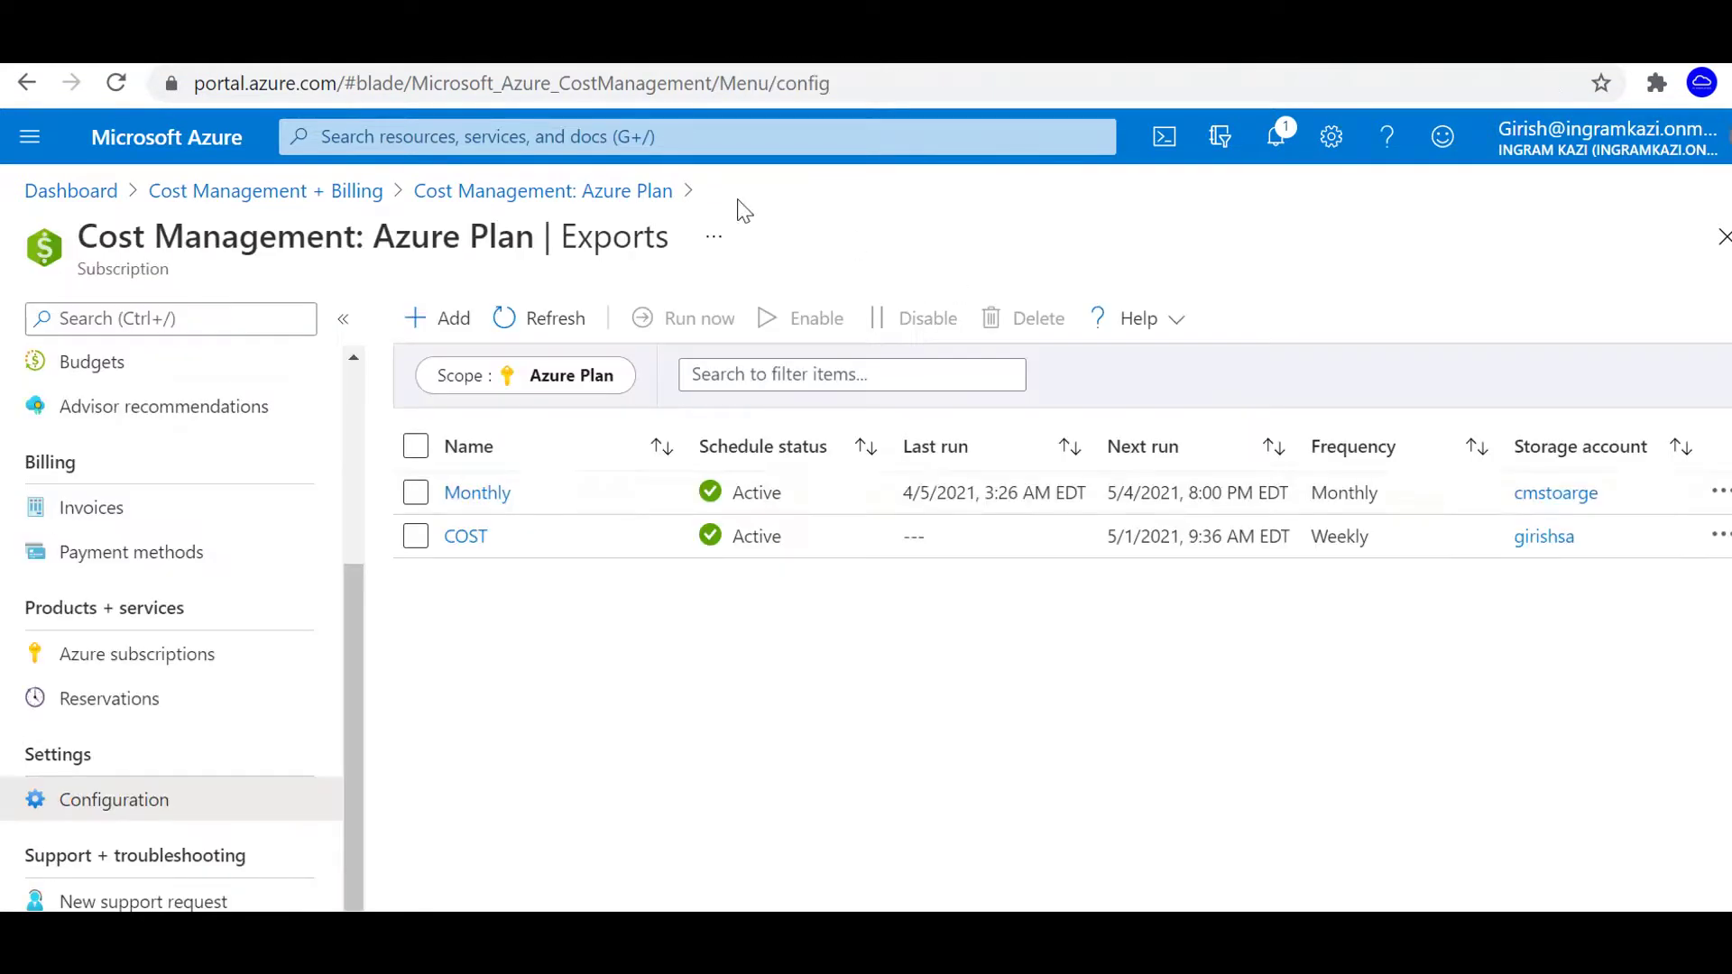
Run the COST export immediately and answer the rating prompt
{"action": "left_click", "coordinate": [460, 542]}
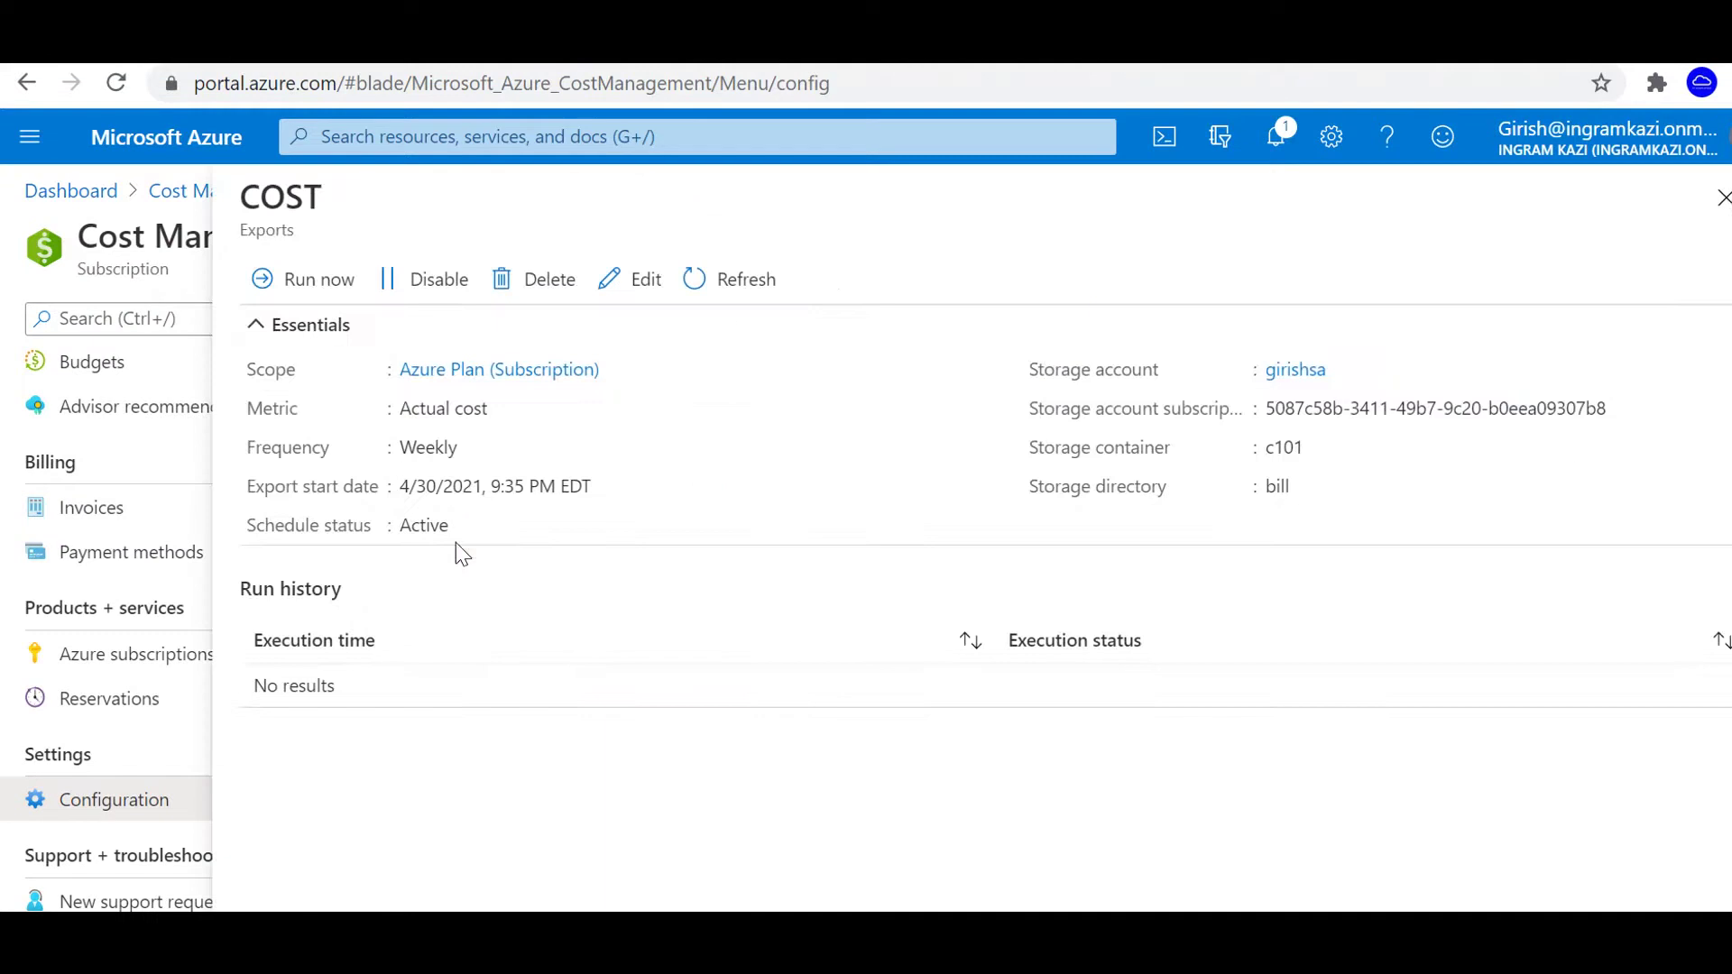
{"action": "left_click", "coordinate": [298, 281]}
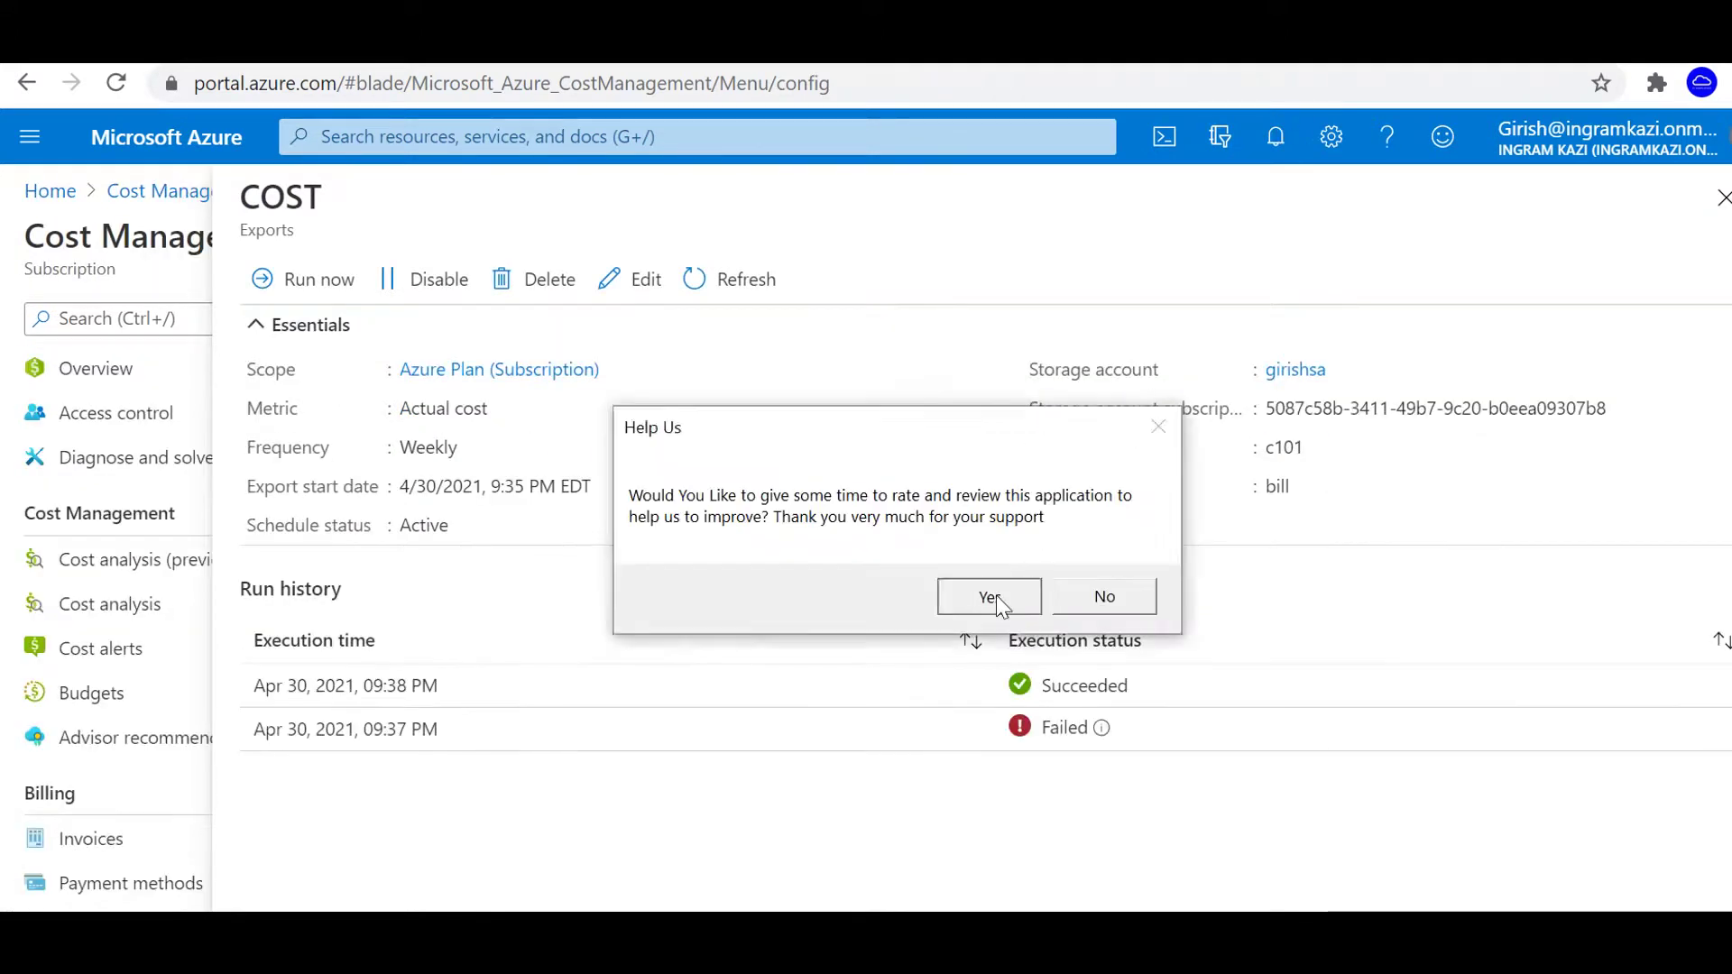
{"action": "left_click", "coordinate": [992, 596]}
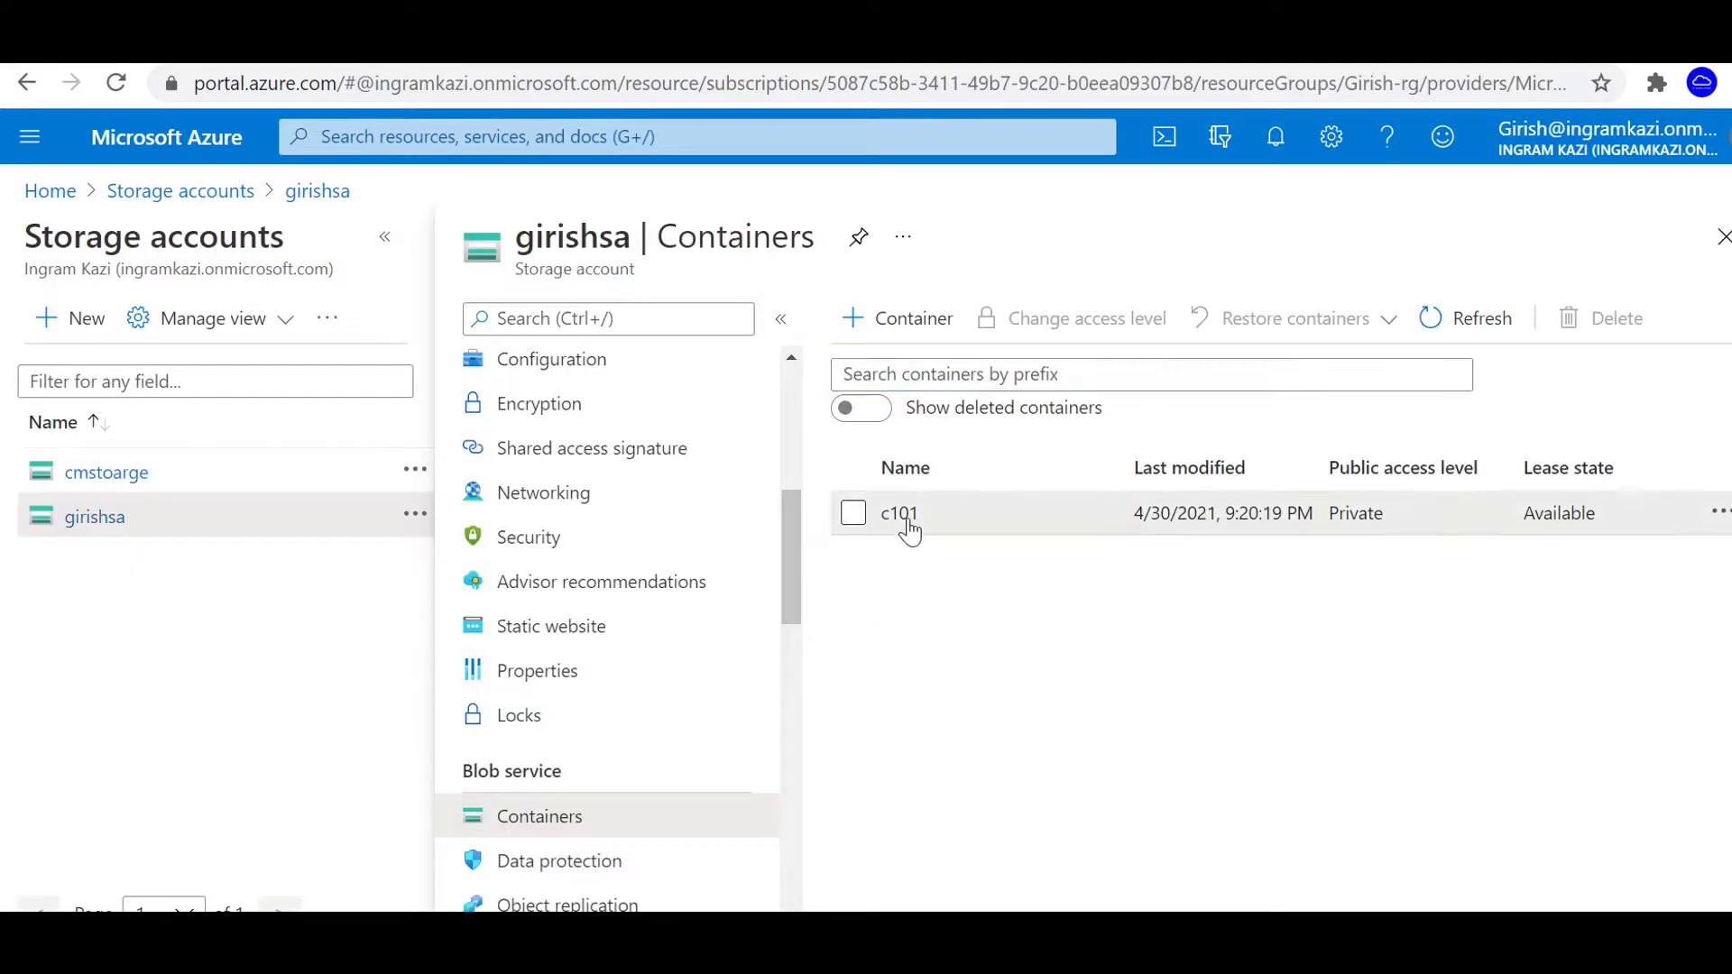
{"action": "left_click", "coordinate": [903, 518]}
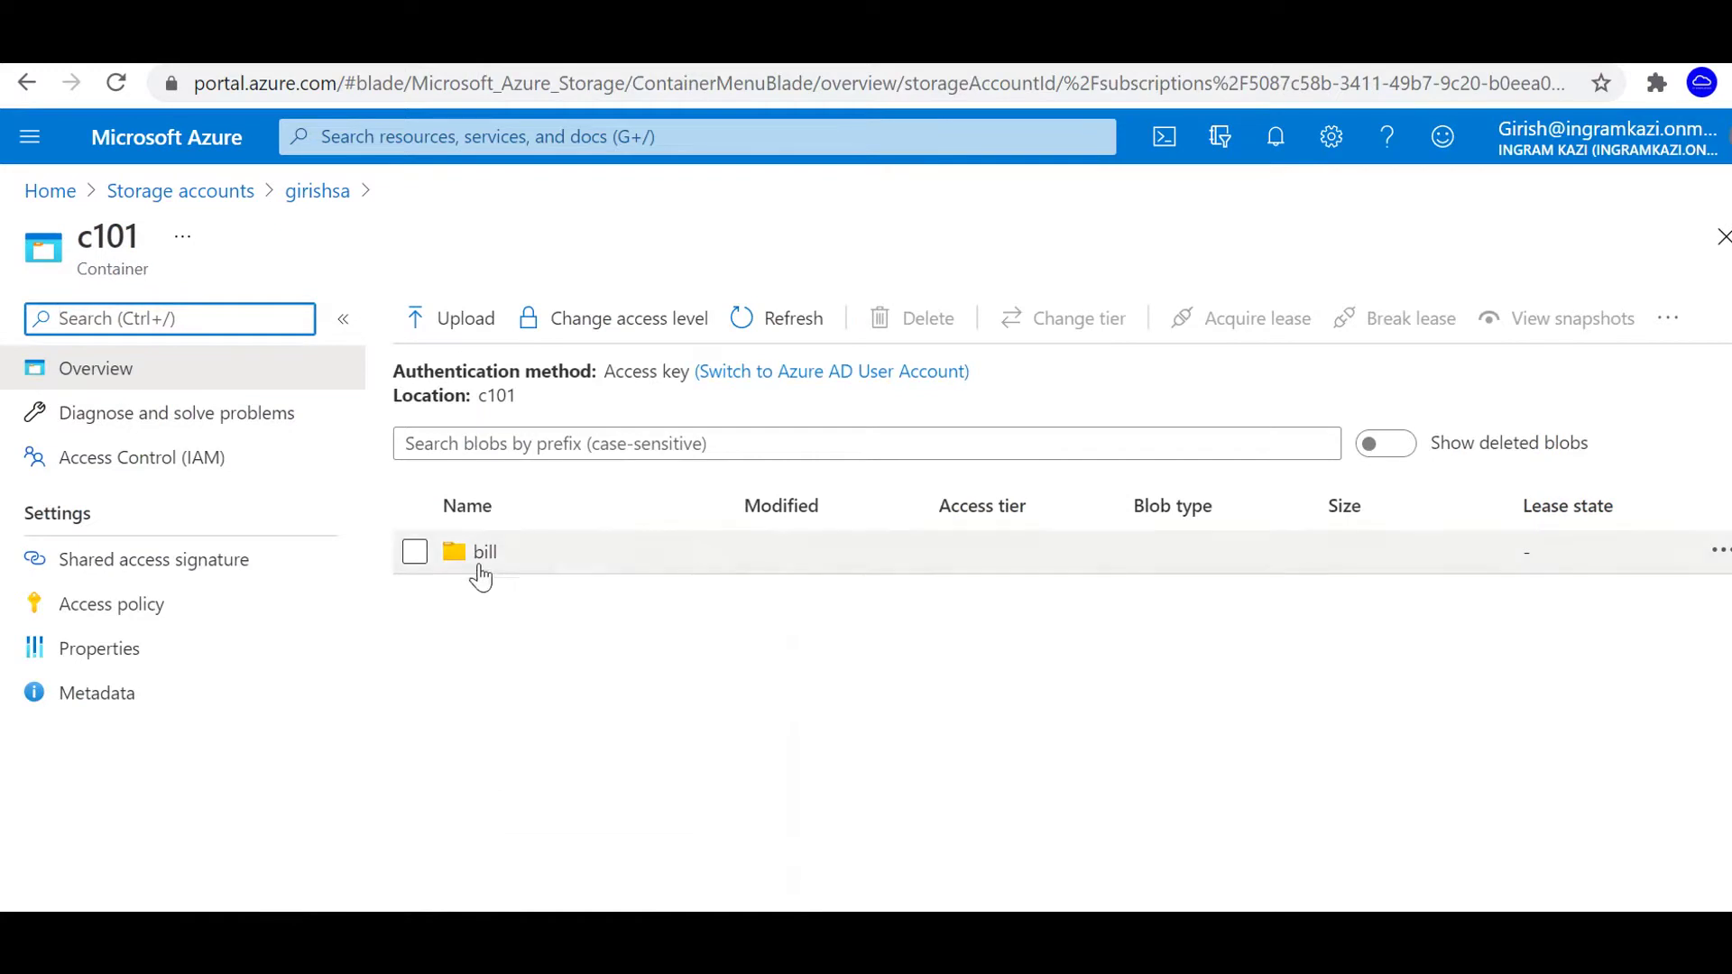
{"action": "left_click", "coordinate": [485, 555]}
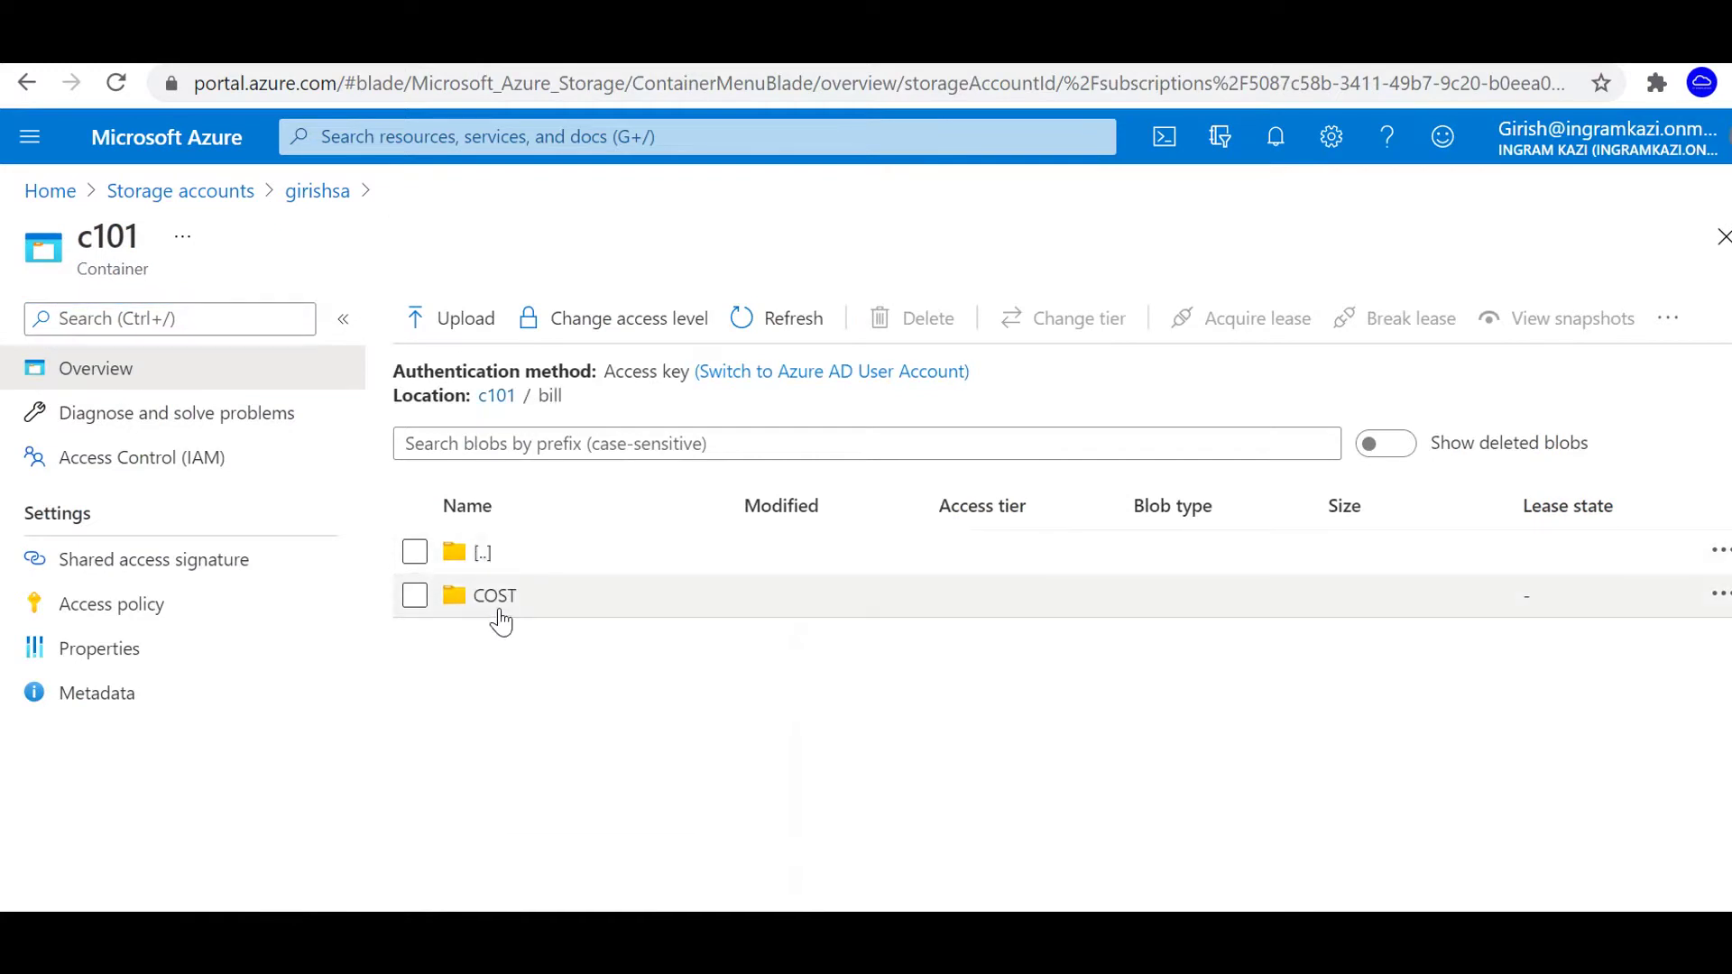
{"action": "left_click", "coordinate": [495, 599]}
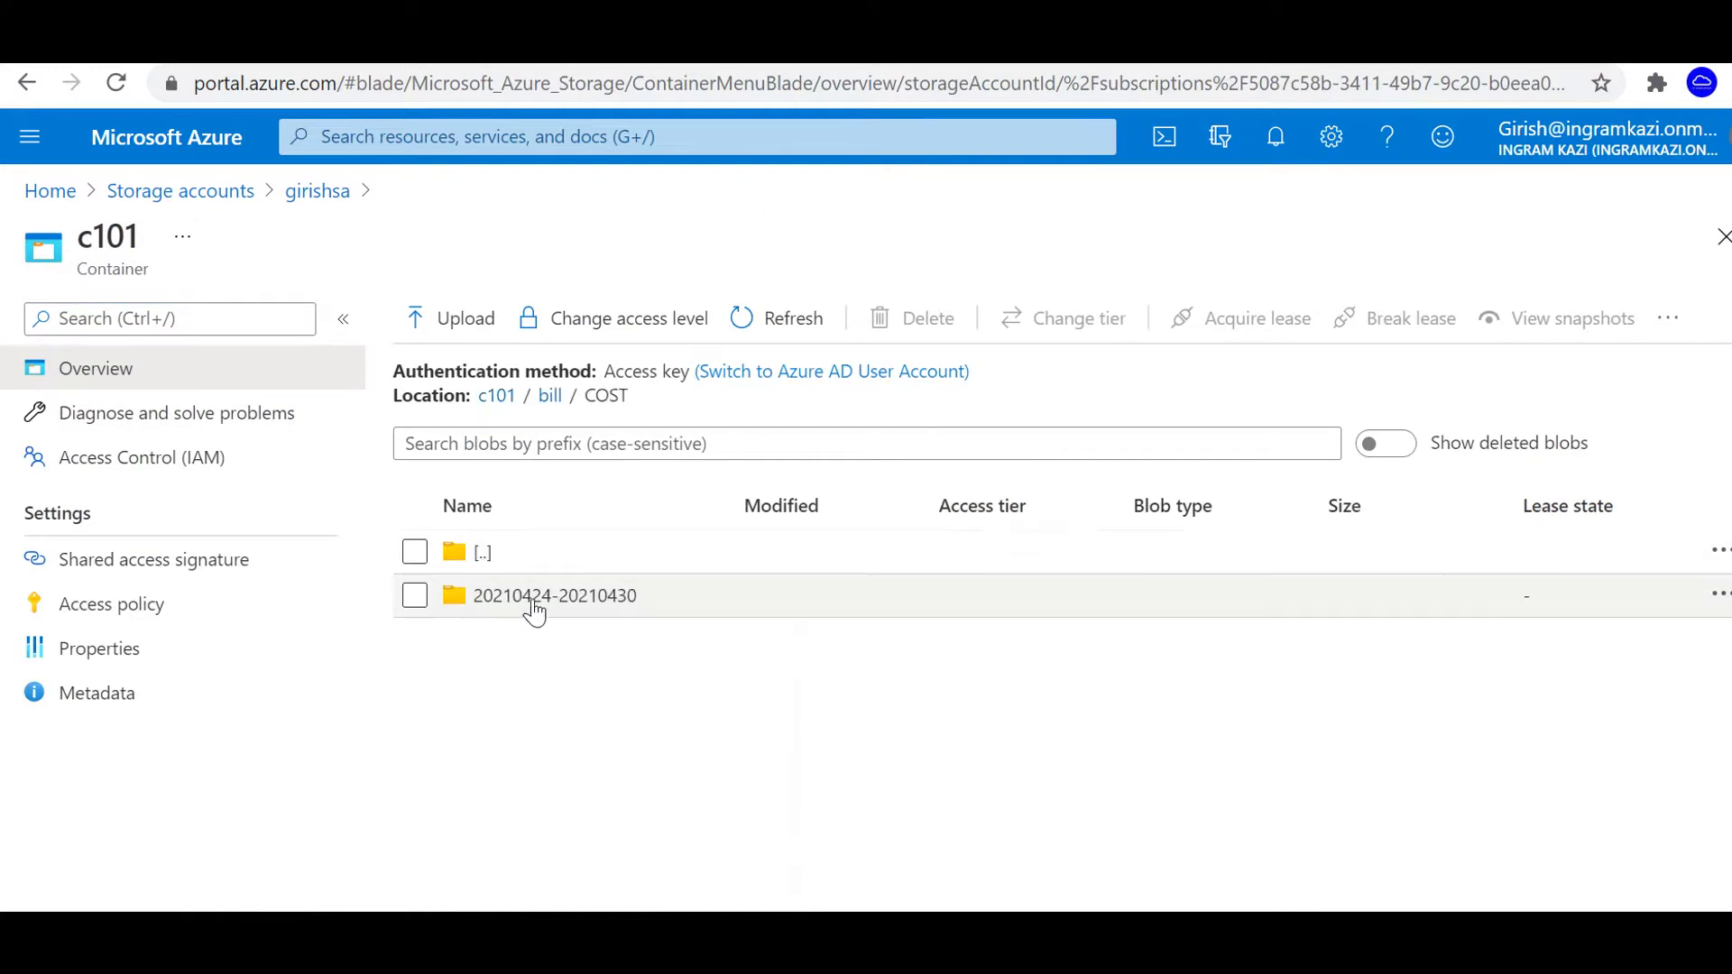
{"action": "left_click", "coordinate": [534, 612]}
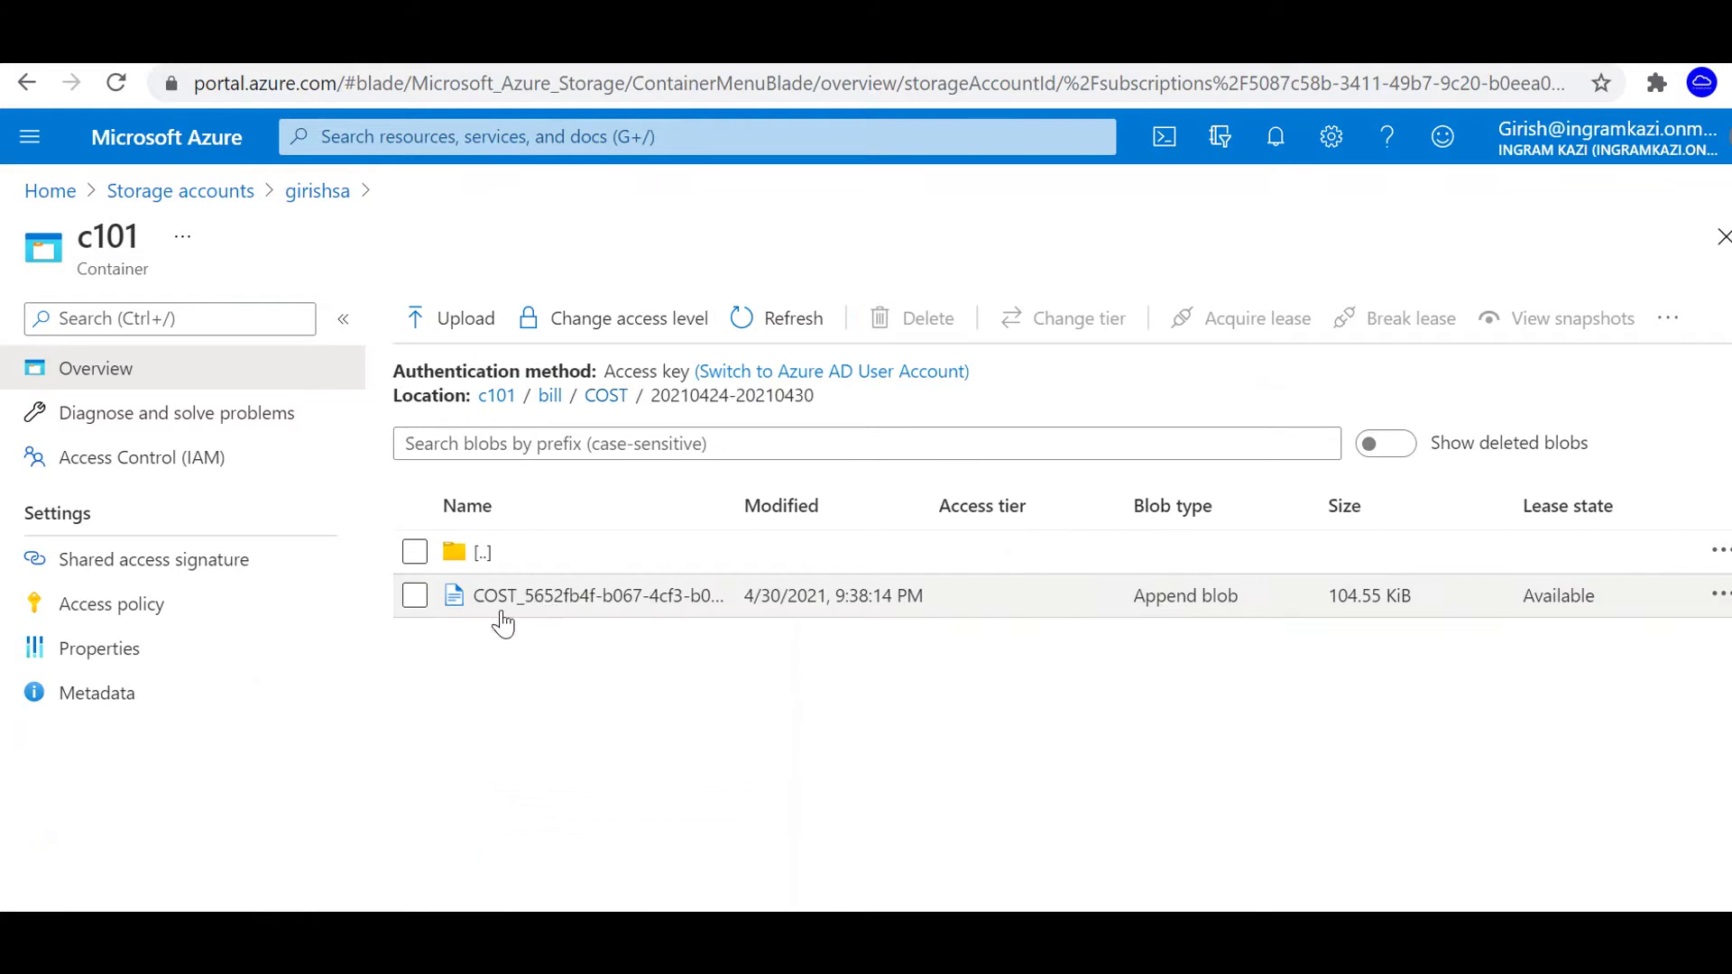
{"action": "left_click", "coordinate": [1716, 598]}
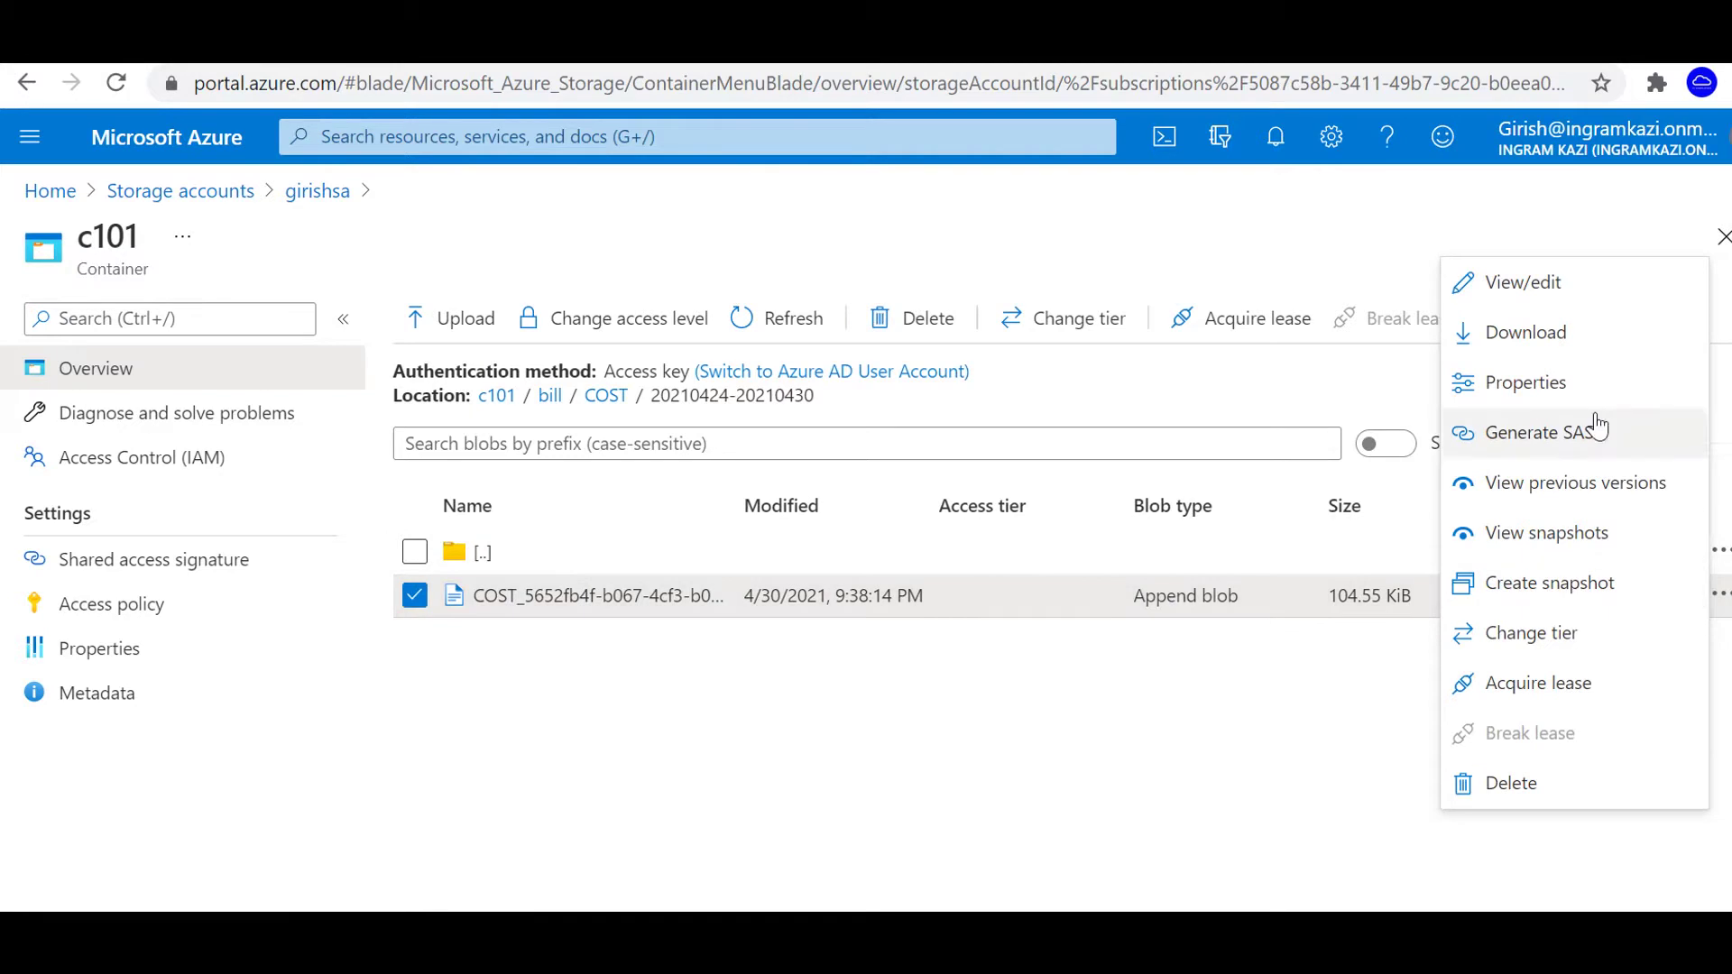
{"action": "left_click", "coordinate": [1540, 350]}
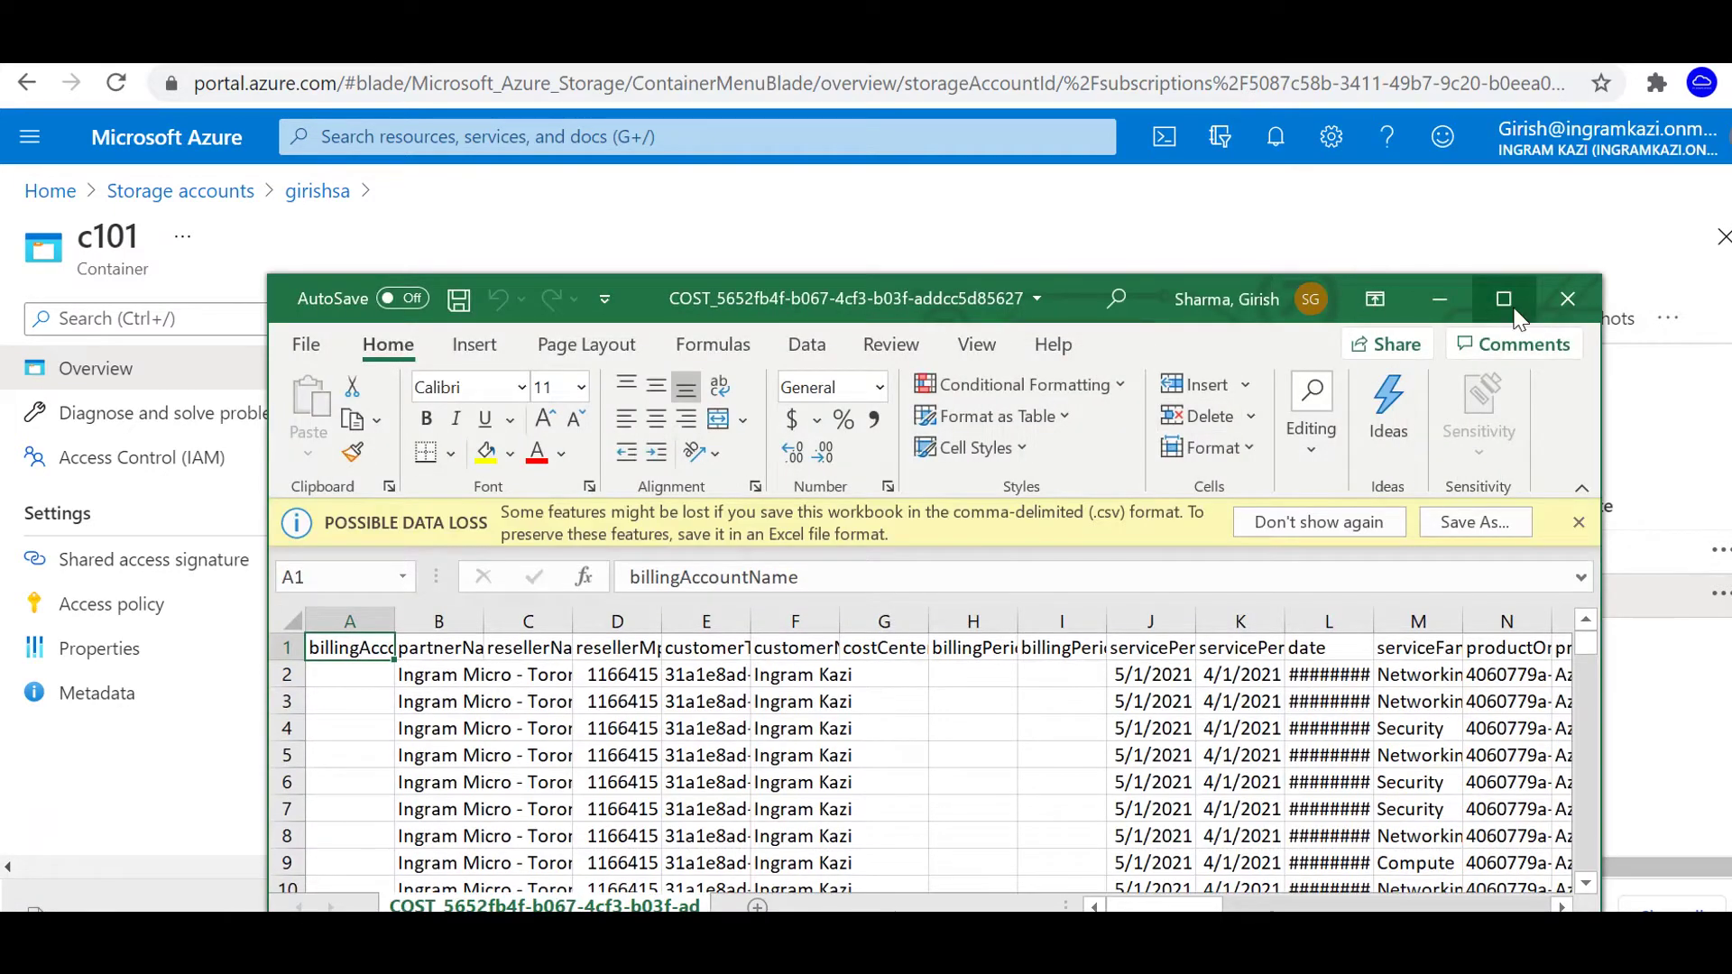
Maximize Excel and widen the serviceFamily (M) and meterName (R) columns
{"action": "left_click", "coordinate": [1503, 298]}
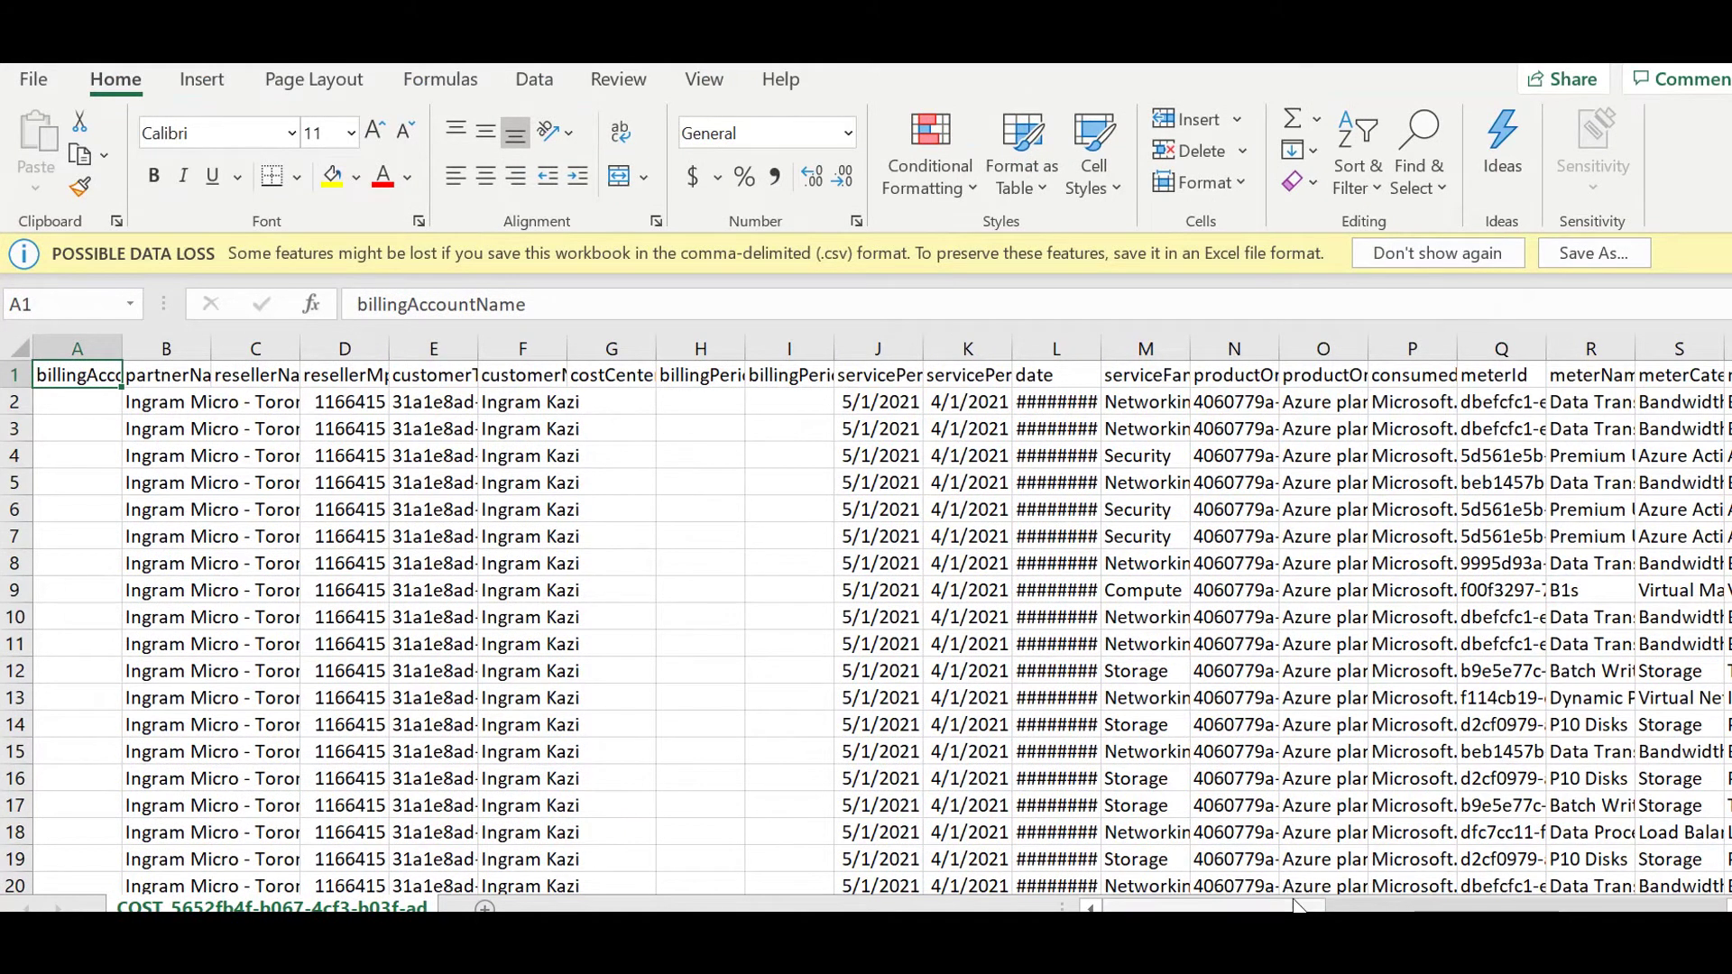
{"action": "left_click_drag", "start_coordinate": [1299, 907], "coordinate": [1353, 907]}
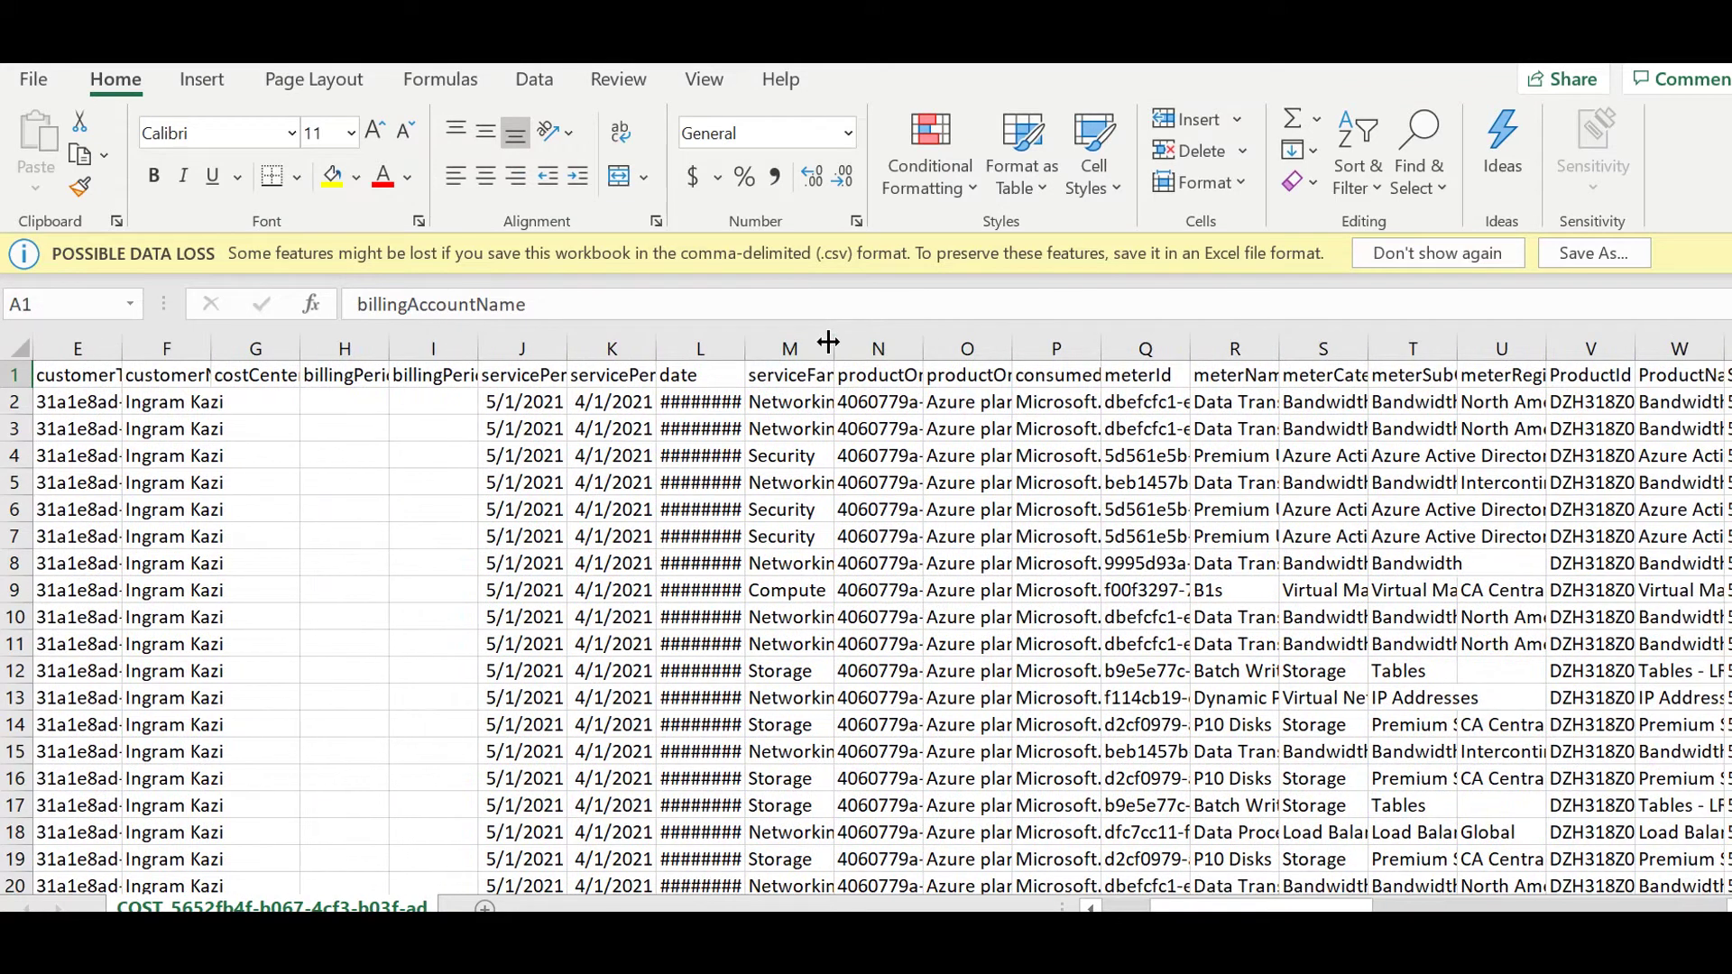
{"action": "left_click_drag", "start_coordinate": [835, 347], "coordinate": [1001, 347]}
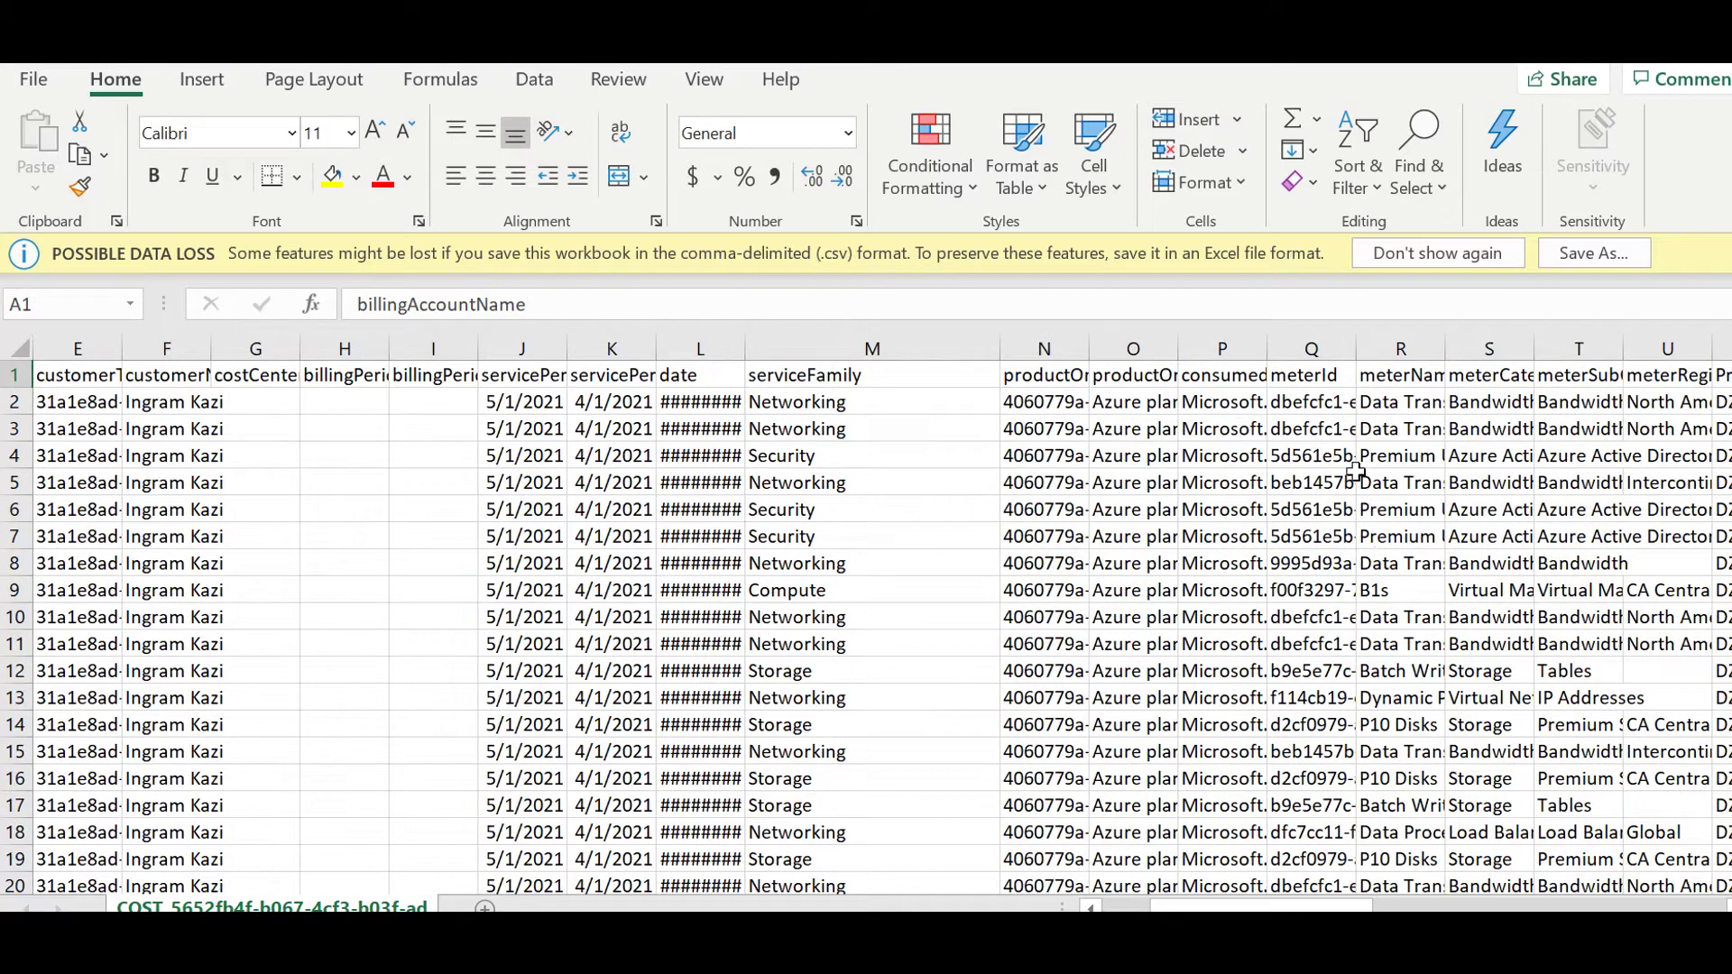
{"action": "left_click_drag", "start_coordinate": [1445, 349], "coordinate": [1566, 348]}
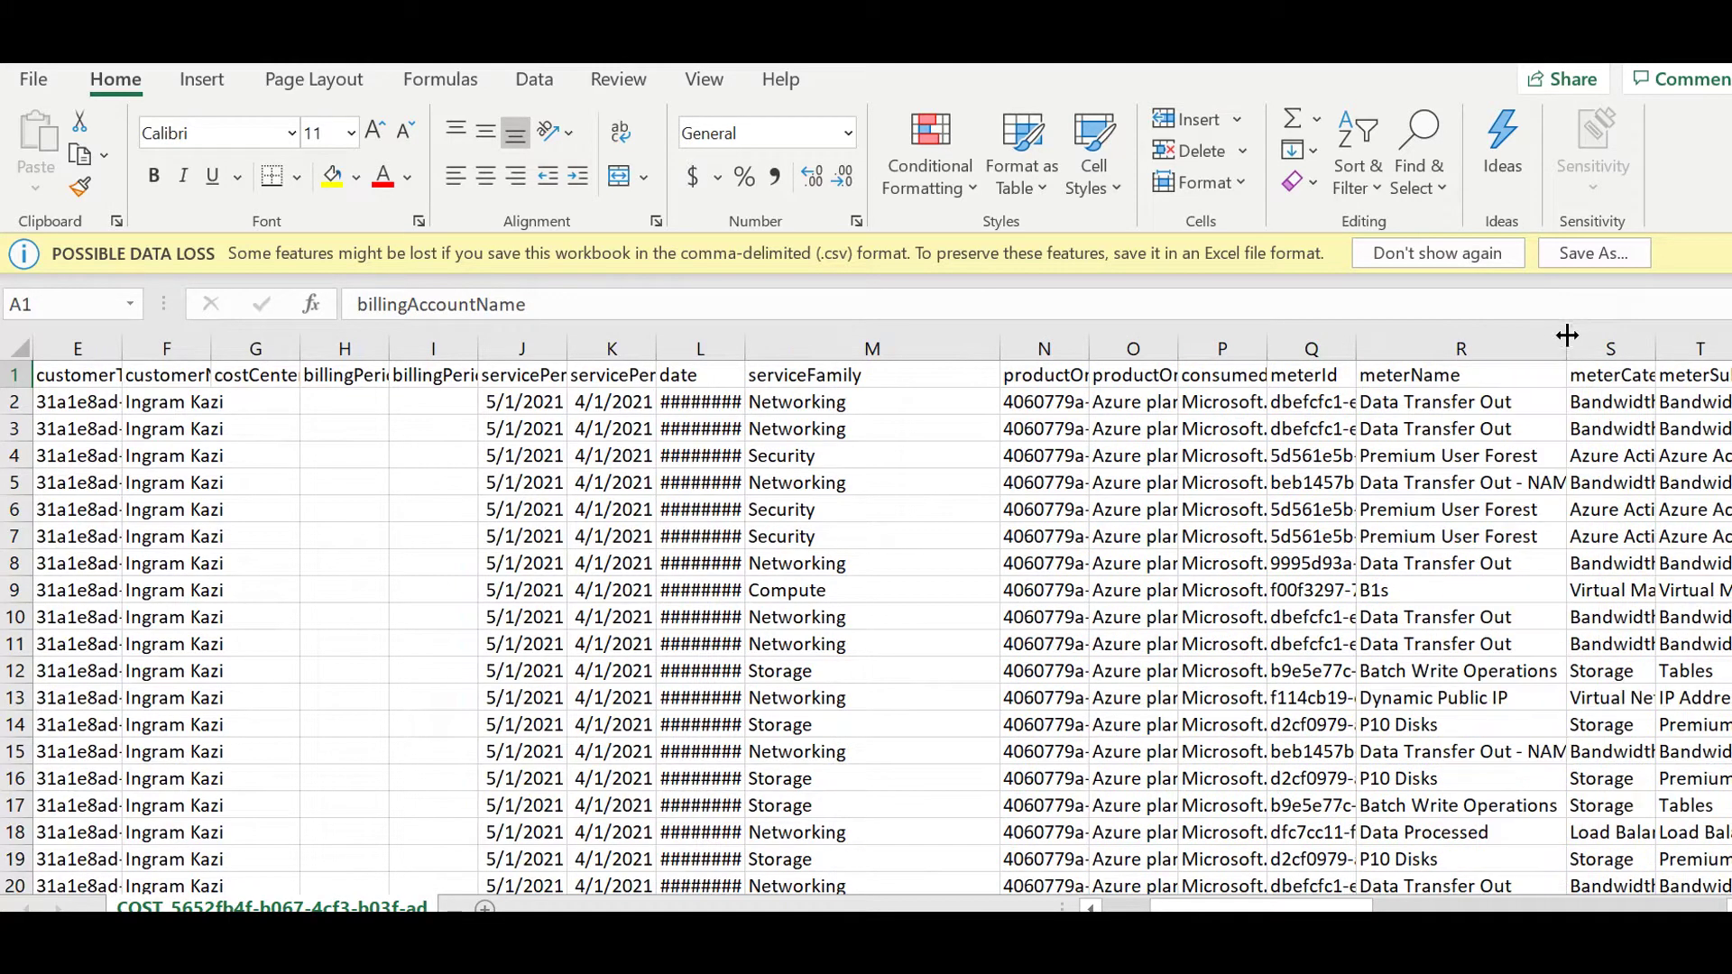
{"action": "left_click_drag", "start_coordinate": [1299, 907], "coordinate": [1340, 907]}
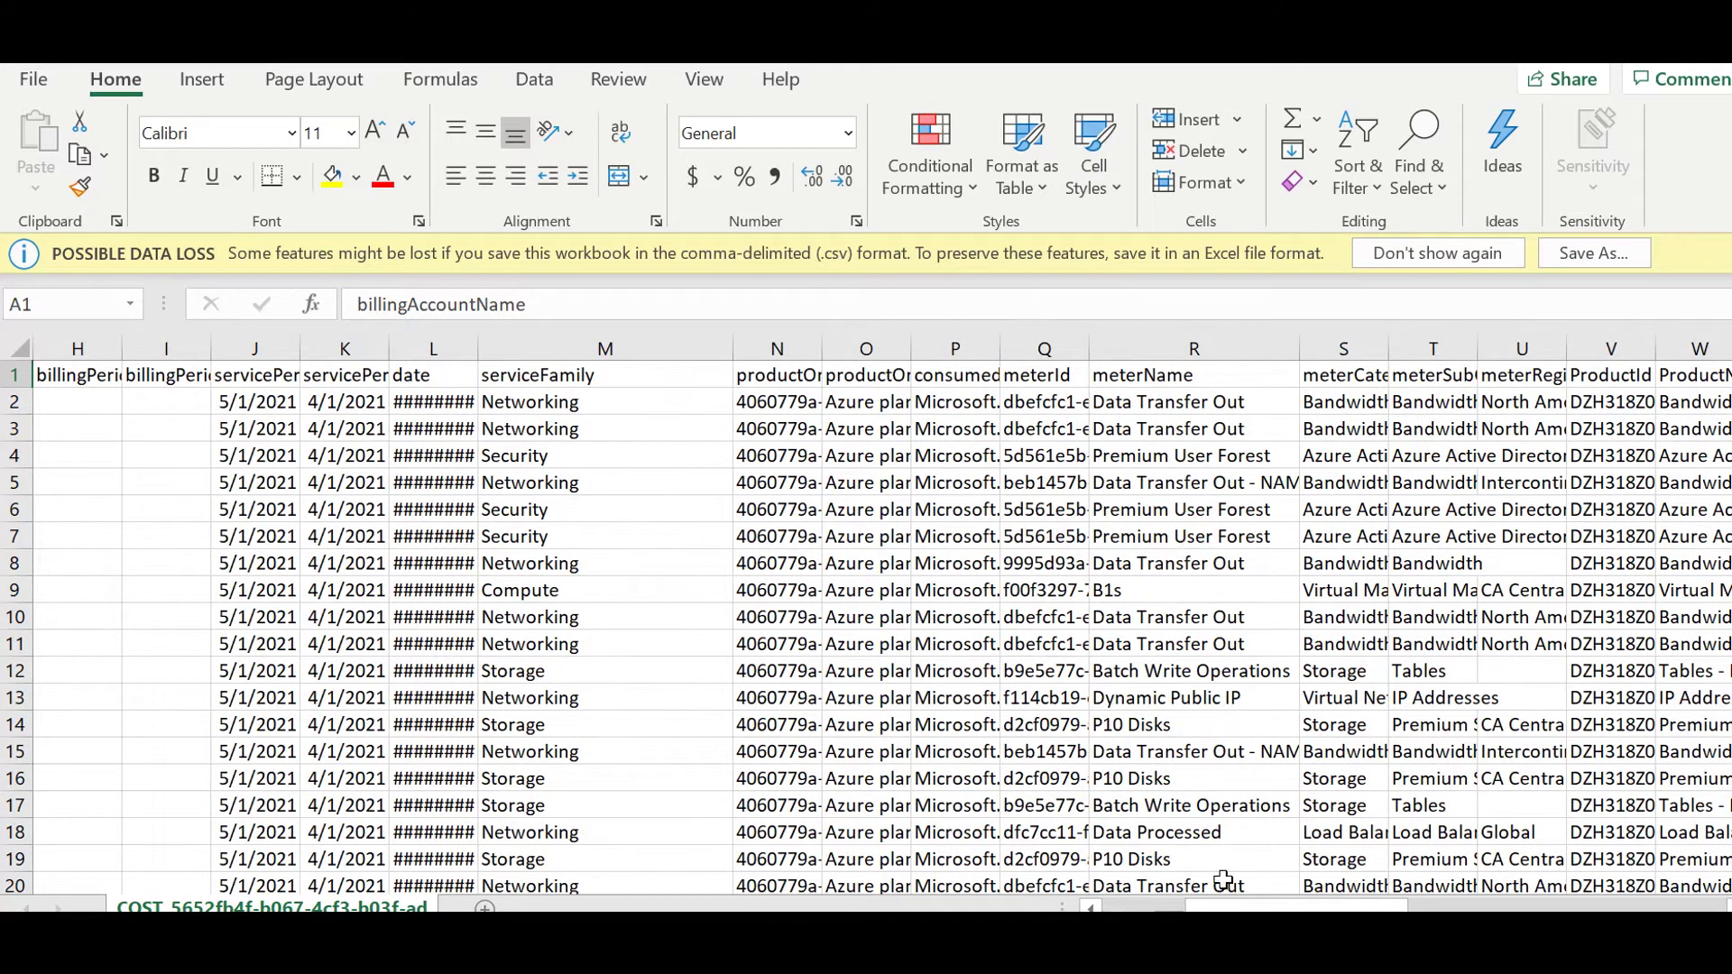
{"action": "left_click_drag", "start_coordinate": [1348, 905], "coordinate": [1708, 900]}
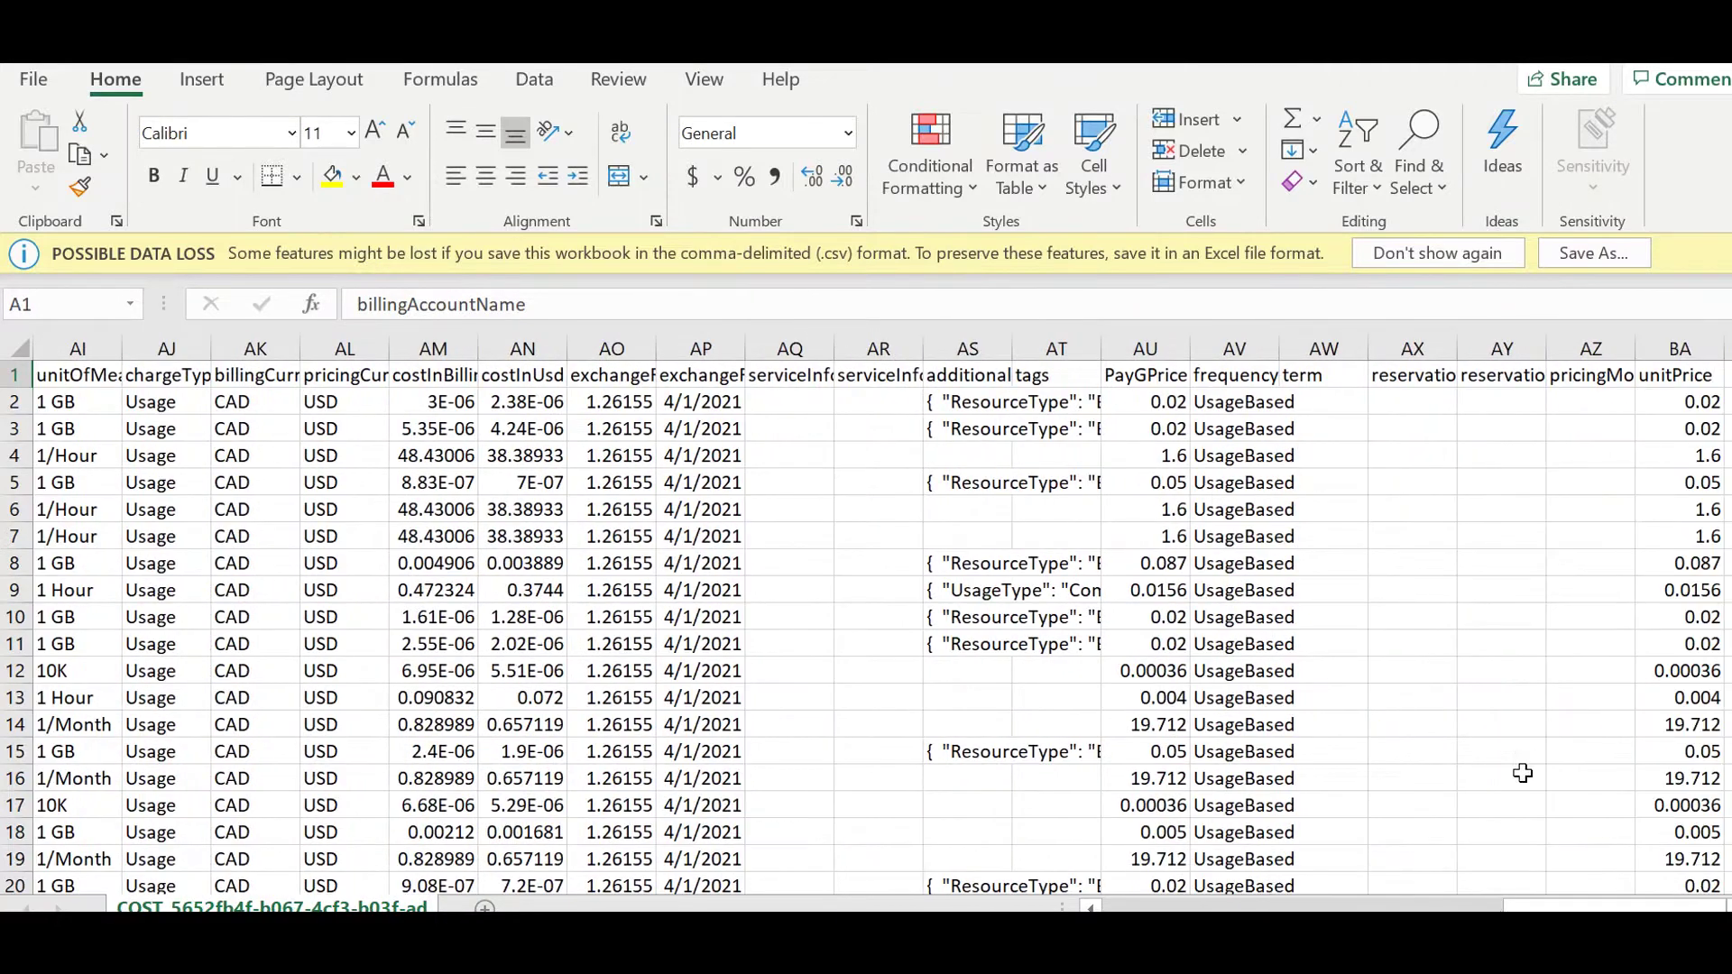